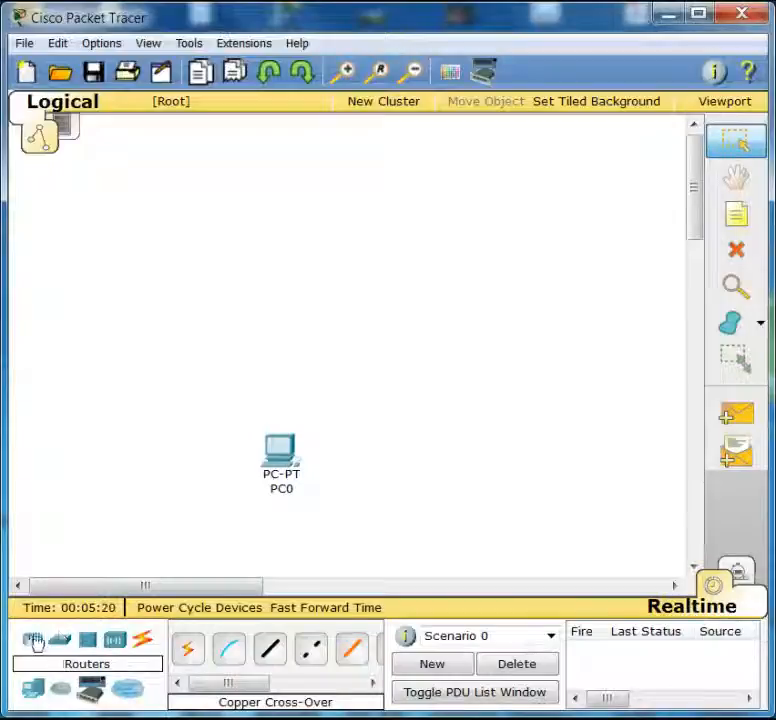
- Add a 1841 router above PC0 and link PC0's FastEthernet0 to the router's FastEthernet0/0 with a copper cross-over cable
drag(33, 640, 284, 280)
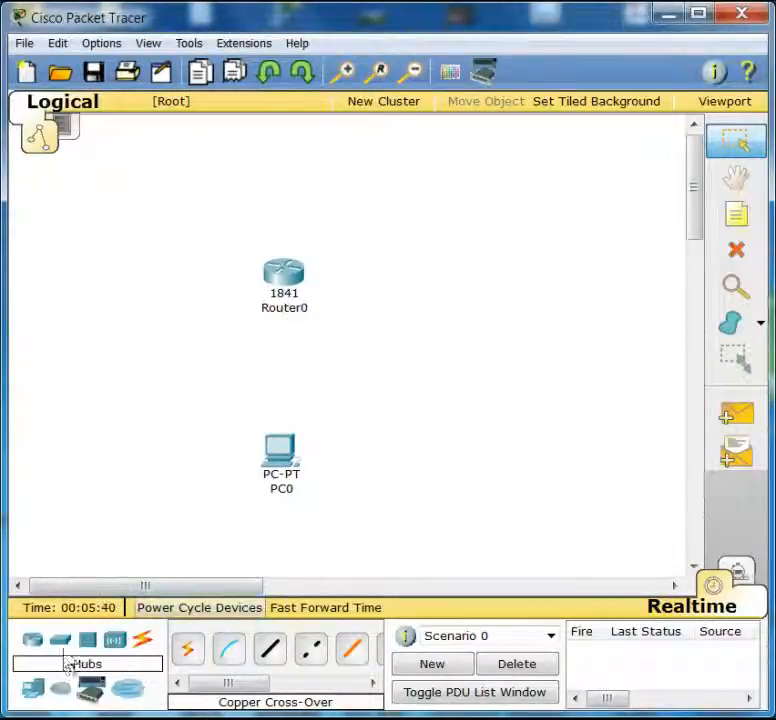
click(309, 652)
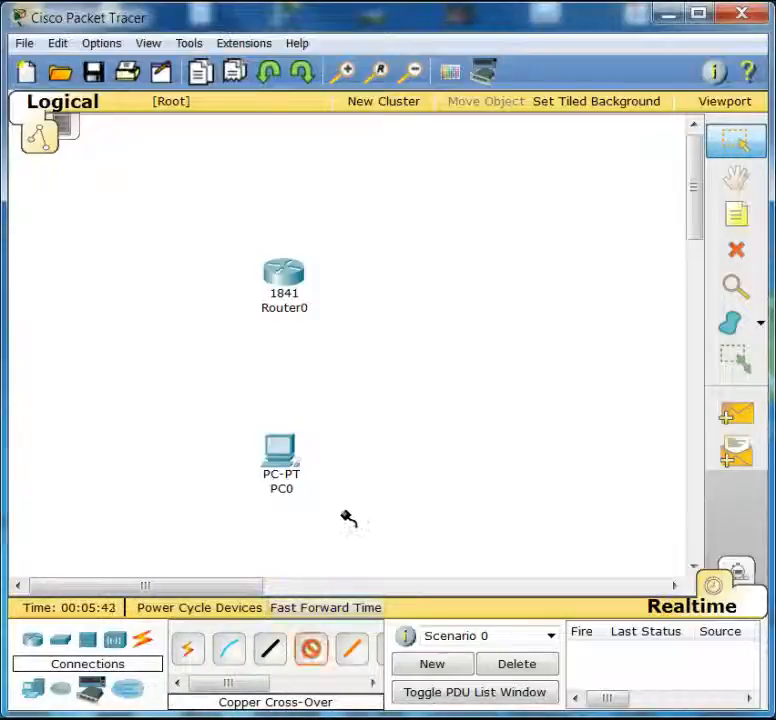
click(287, 455)
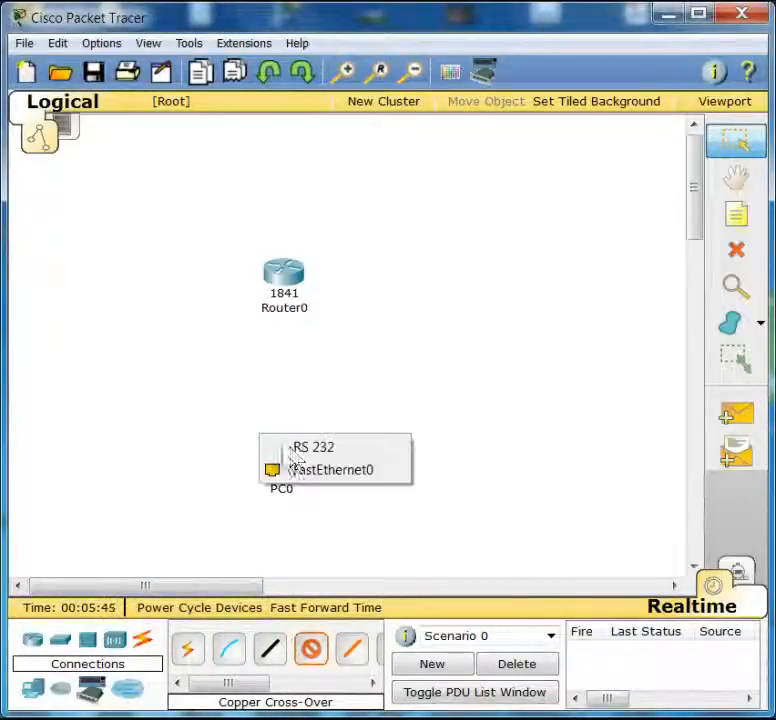
click(352, 472)
click(280, 272)
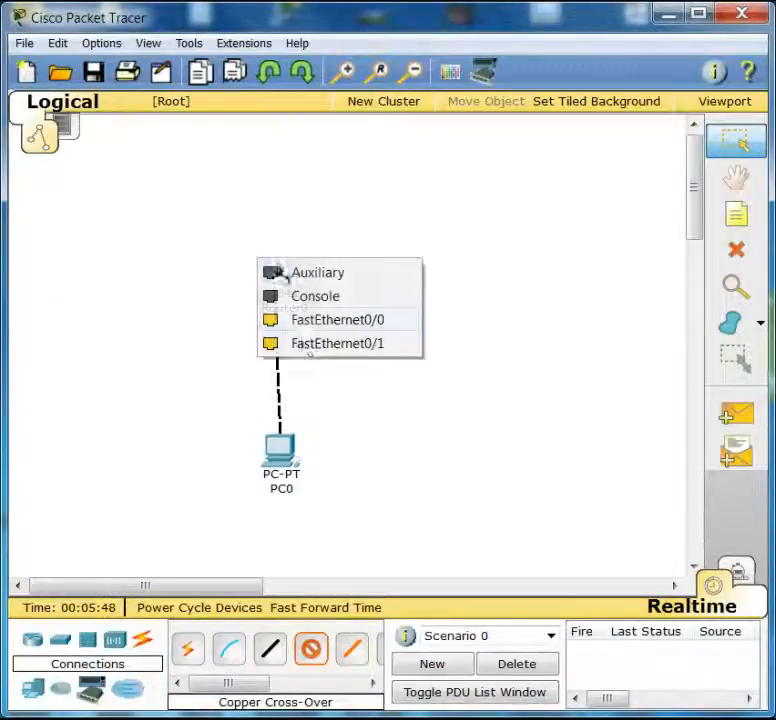
click(304, 327)
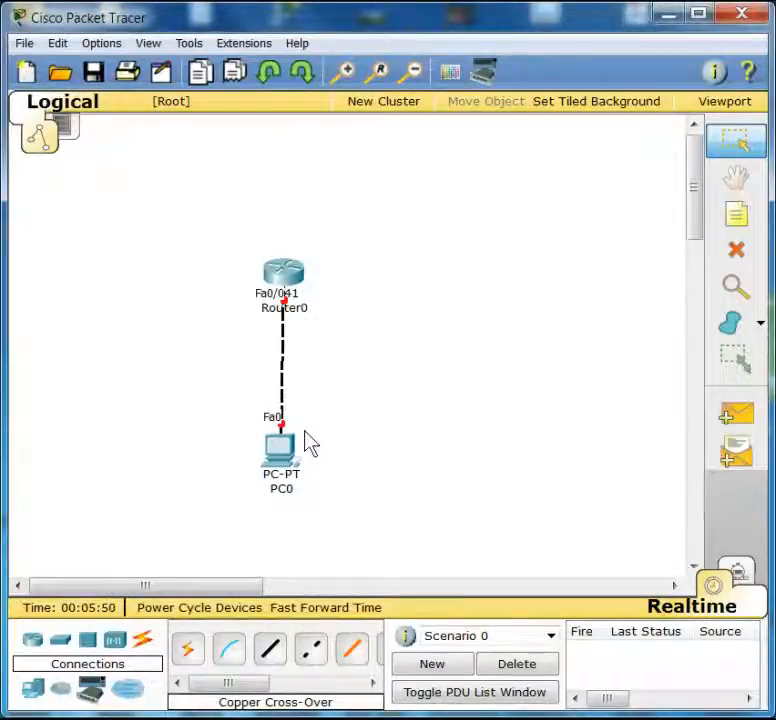
- Set PC0's IP configuration to DHCP
click(284, 452)
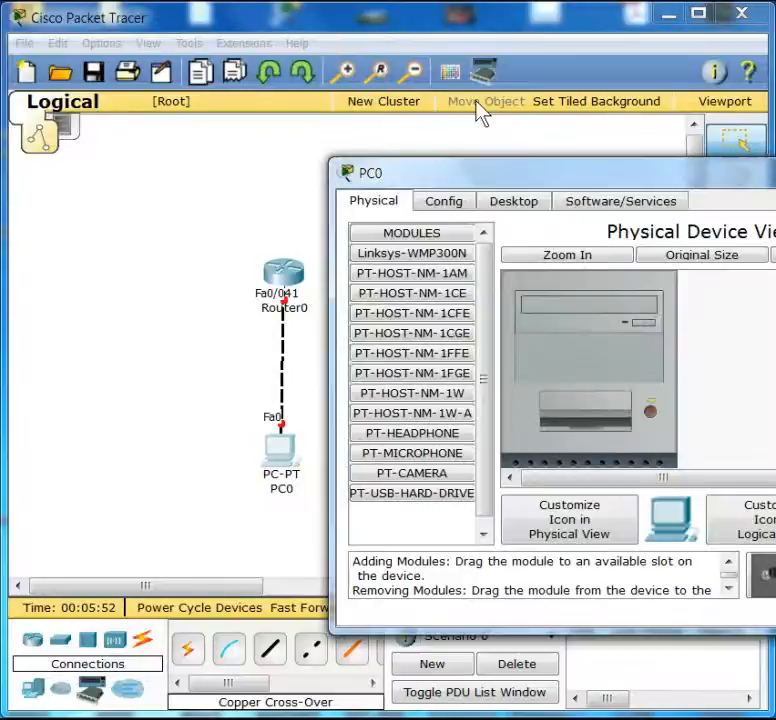
click(533, 209)
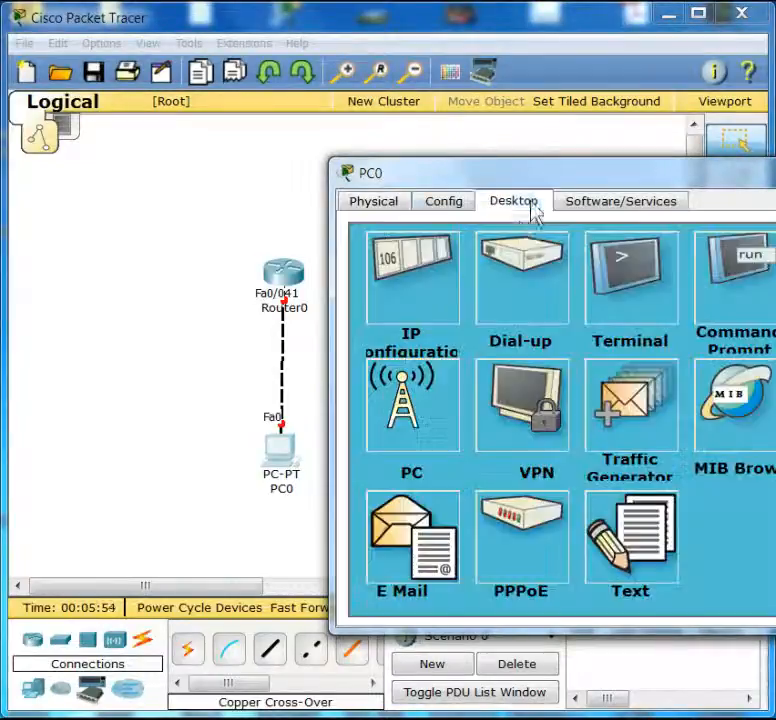
click(447, 287)
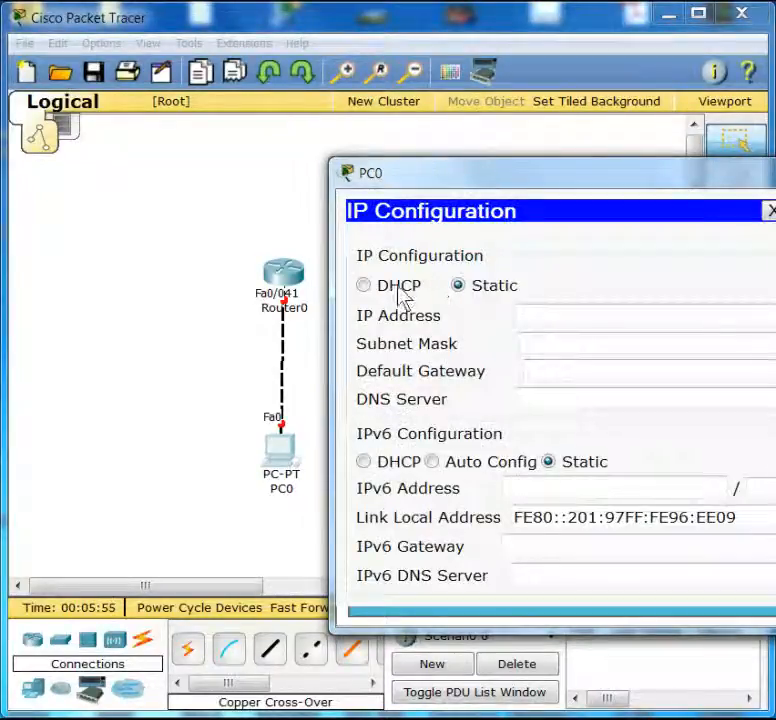
click(405, 290)
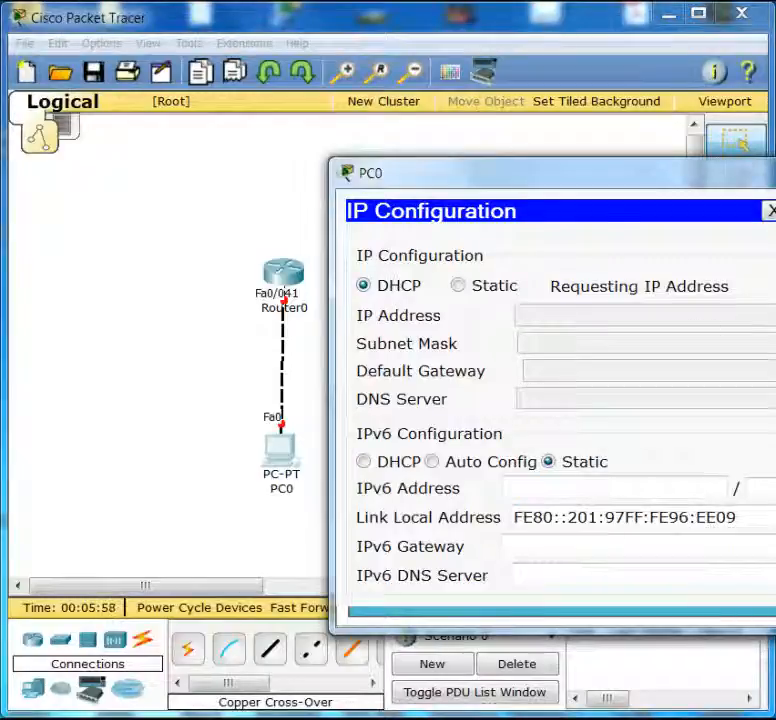
click(773, 168)
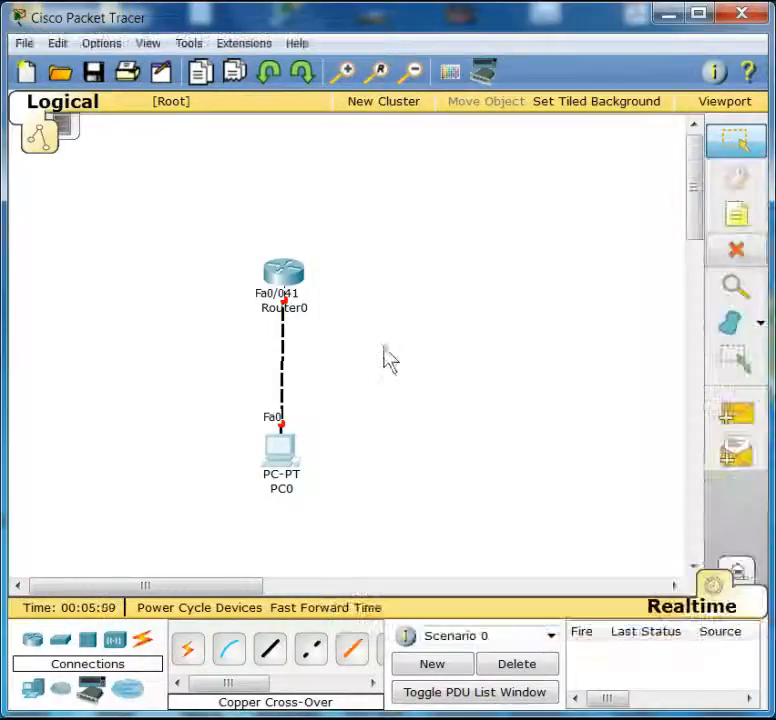
- Move the router up and to the right of its original position
click(292, 269)
drag(296, 276, 362, 255)
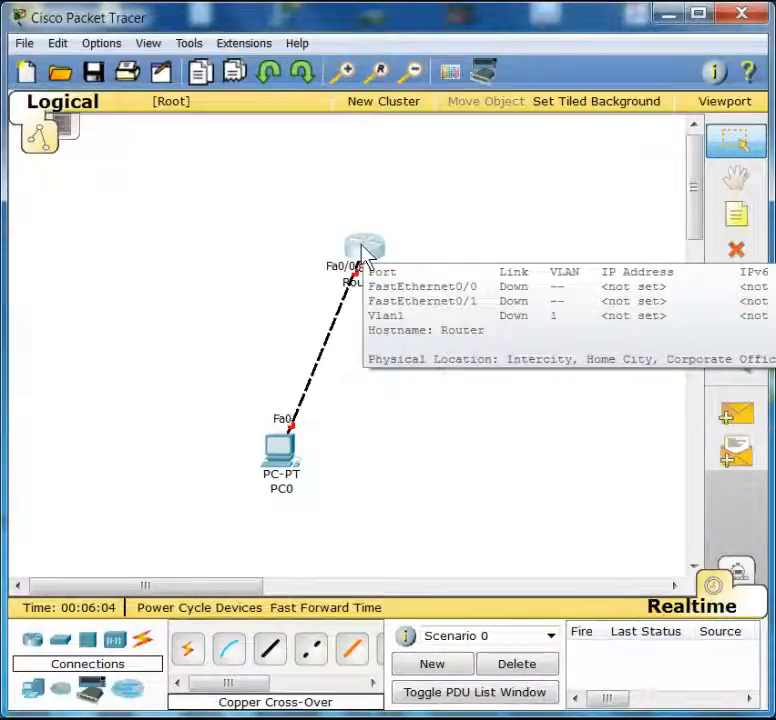
- Open the router's command line and answer no to the initial configuration dialog
click(364, 255)
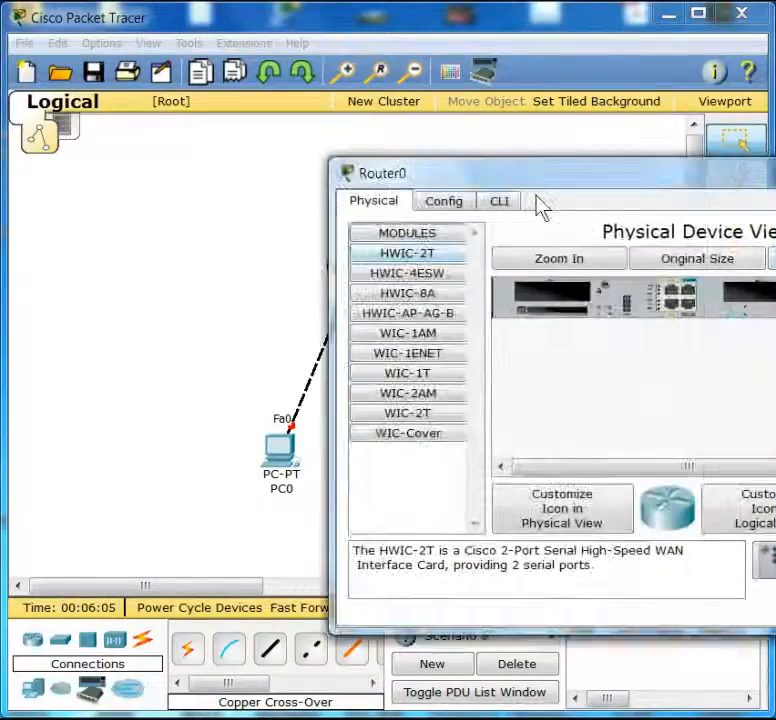
click(507, 208)
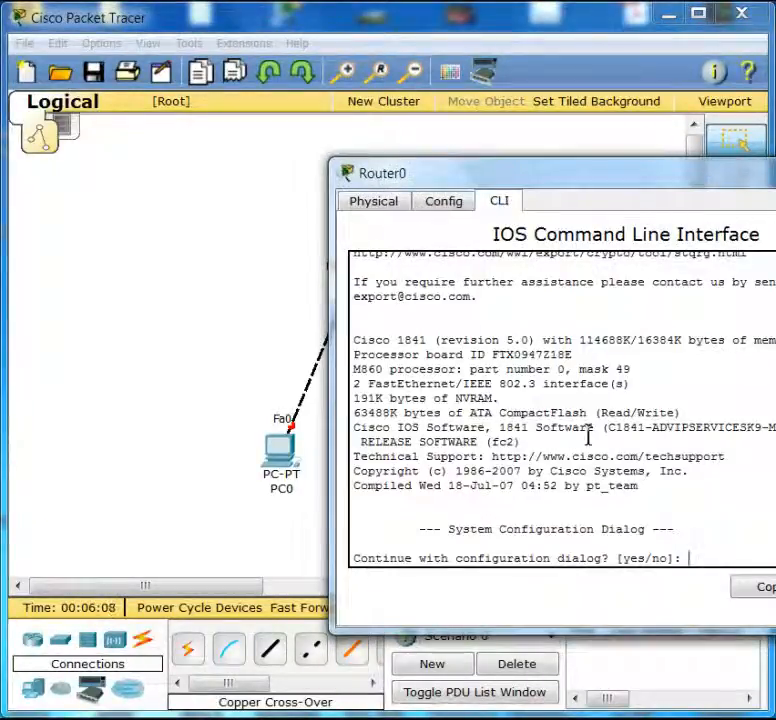
text(no)
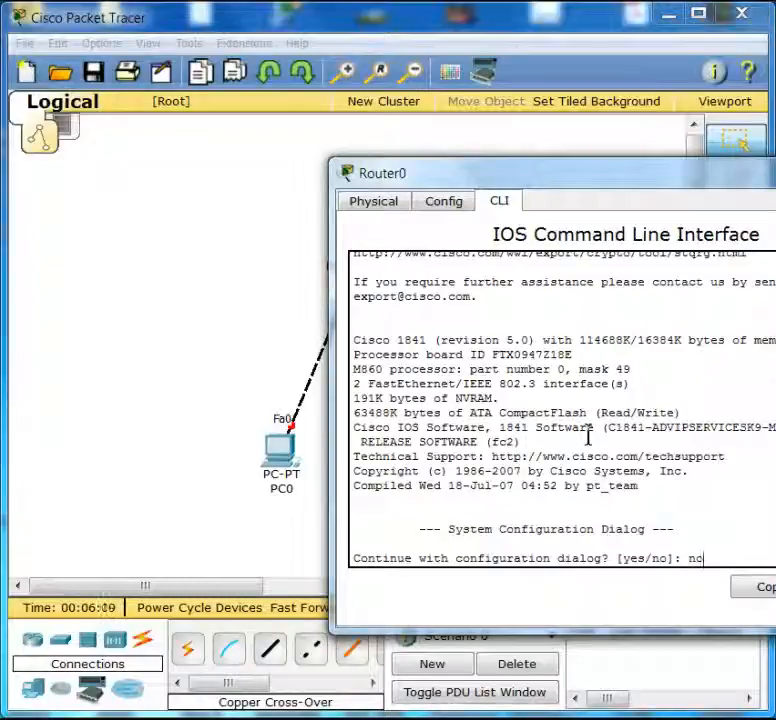
key(Return)
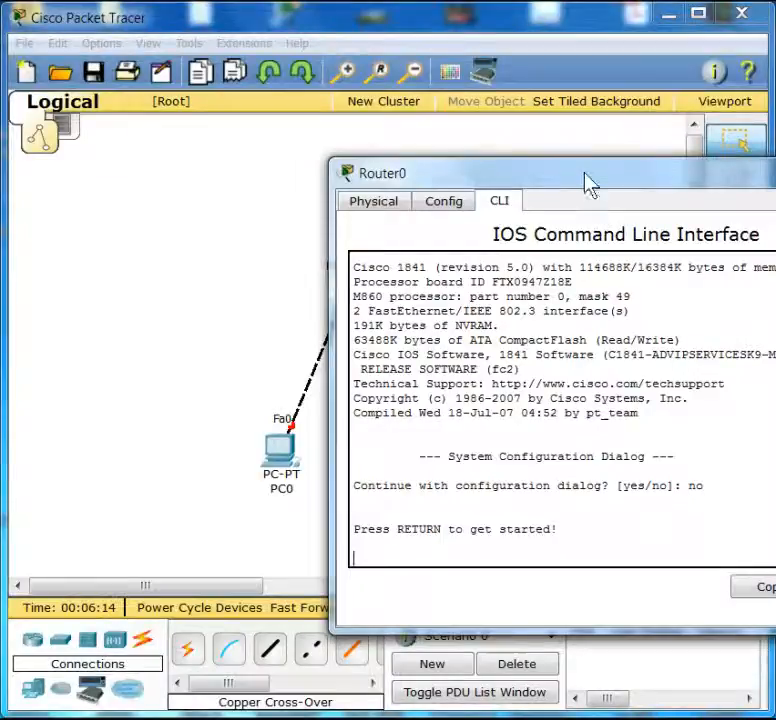
- Start the router session and enter privileged mode with enable
drag(586, 180, 406, 166)
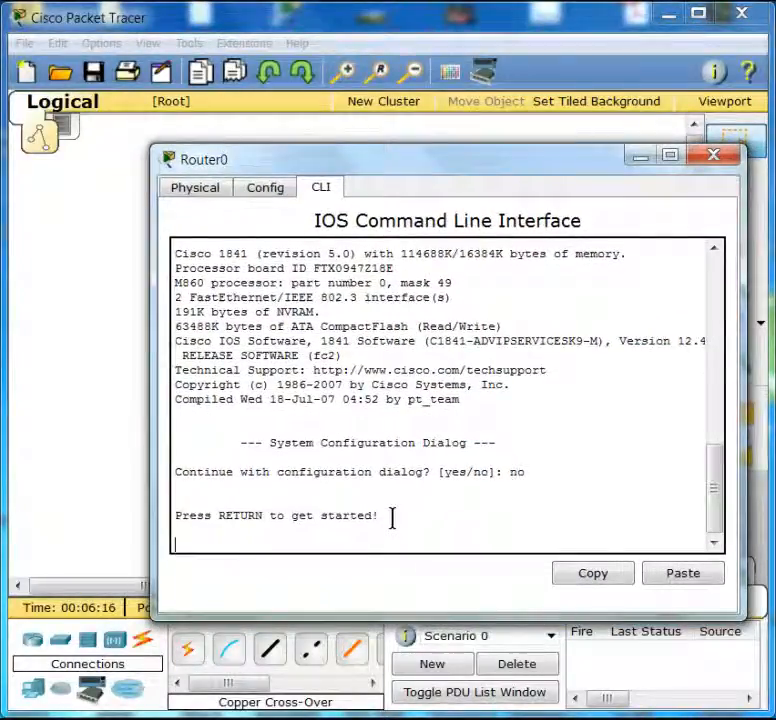
key(Return)
text(en)
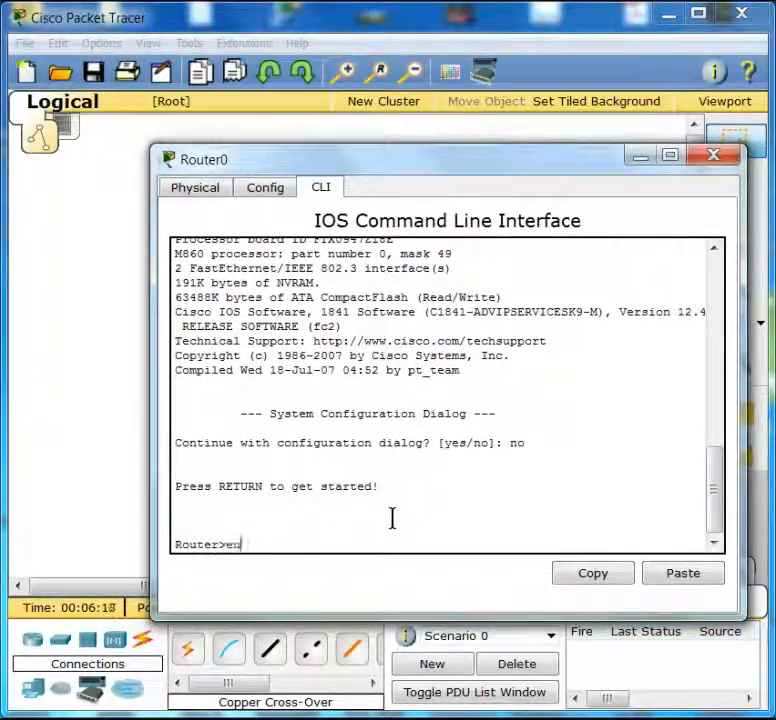
text(able)
key(Return)
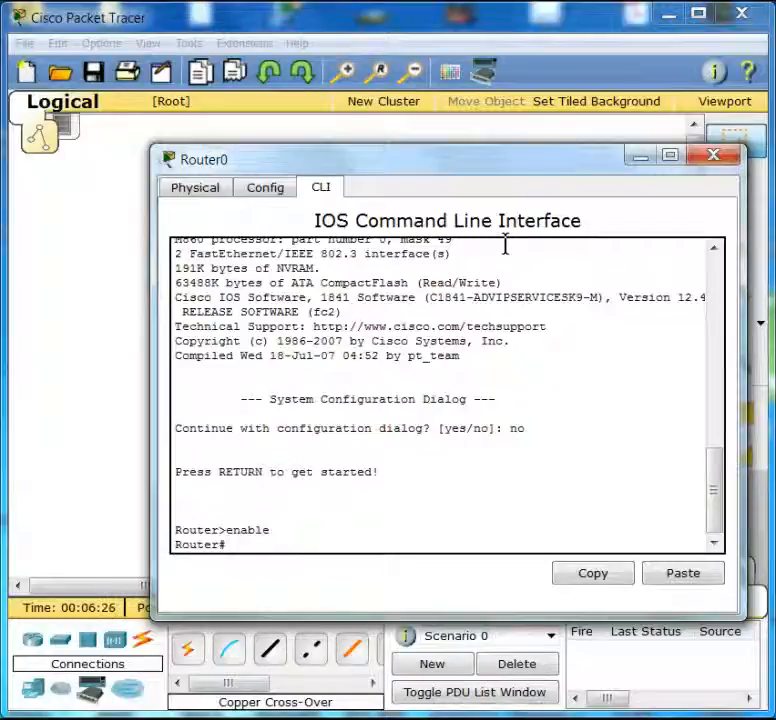
- Enter global configuration mode with conf t and select interface fa0/0
text(conf t)
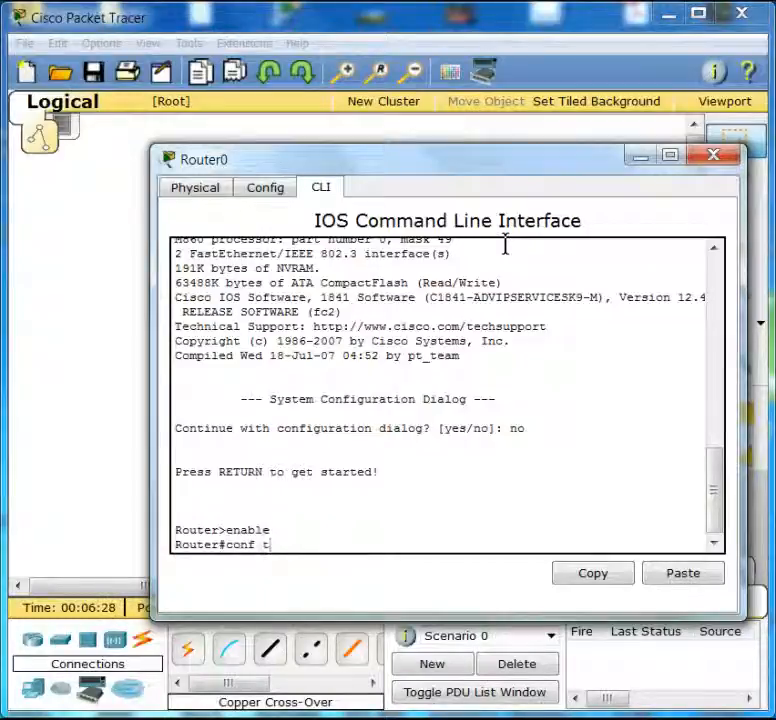
key(Return)
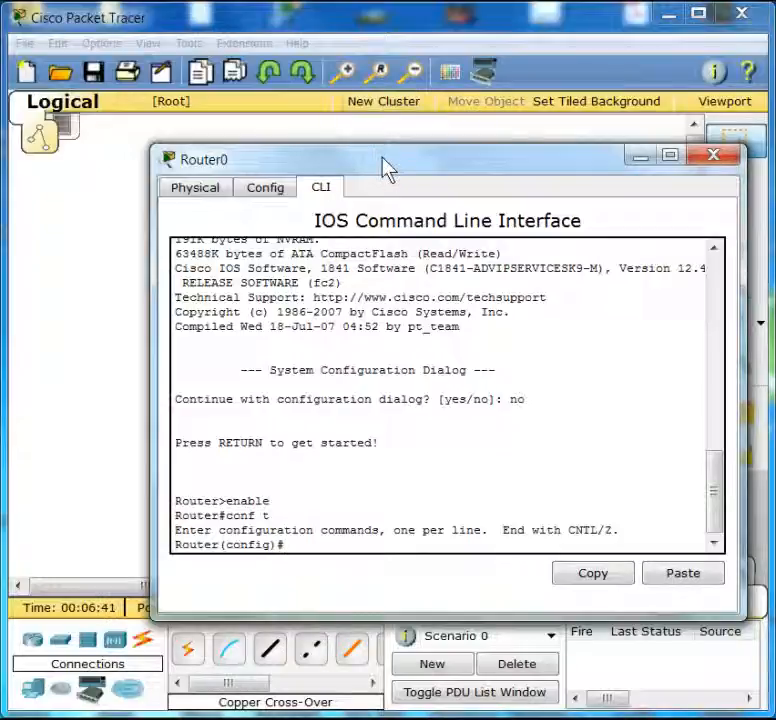
text(int )
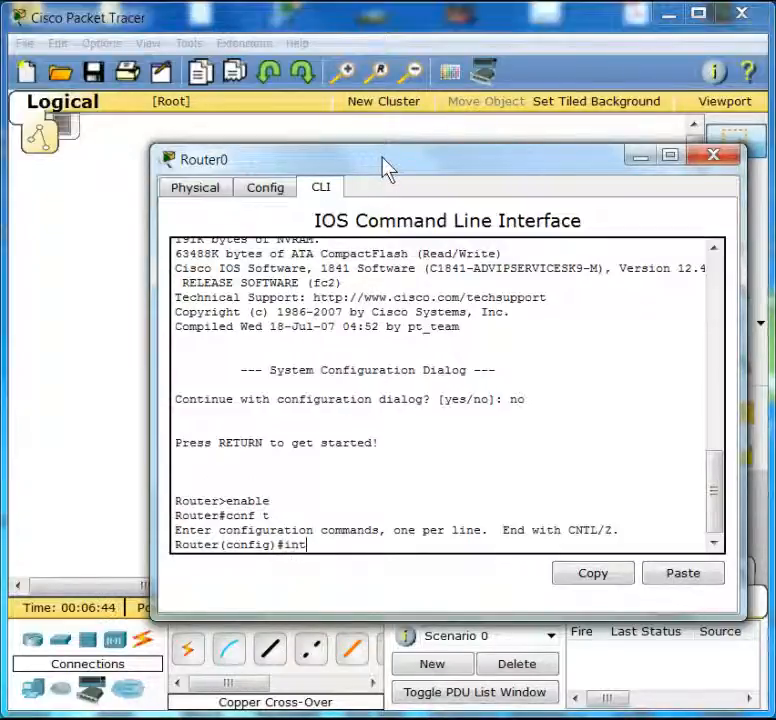
text(fa)
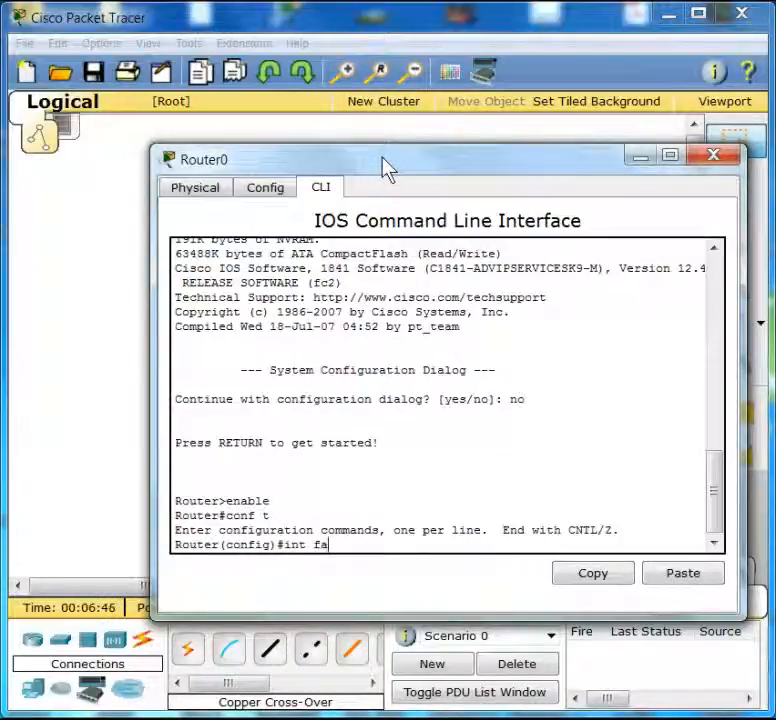
text(0/0)
key(Return)
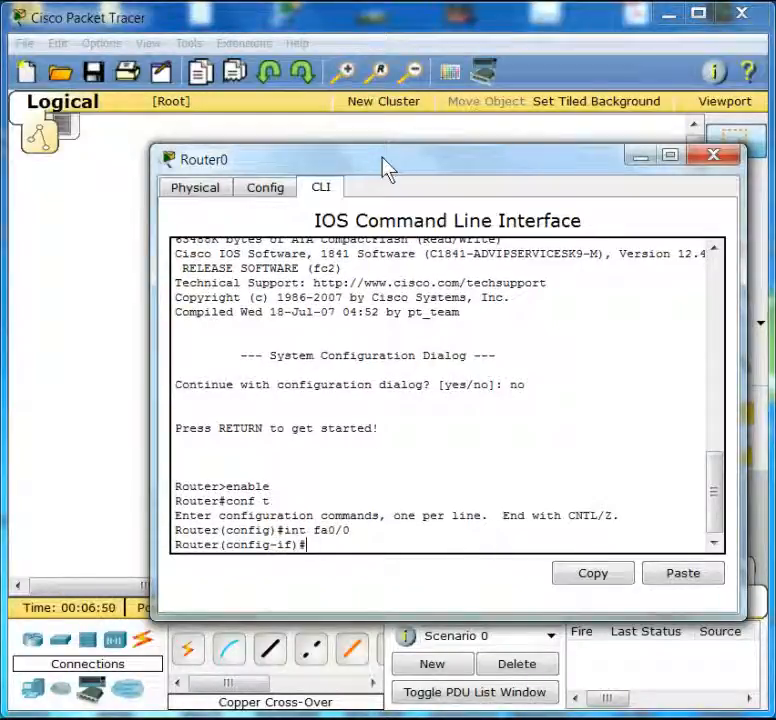
- Assign the interface IP address 192.168.1.1 with subnet mask 255.255.255.0
drag(410, 180, 318, 0)
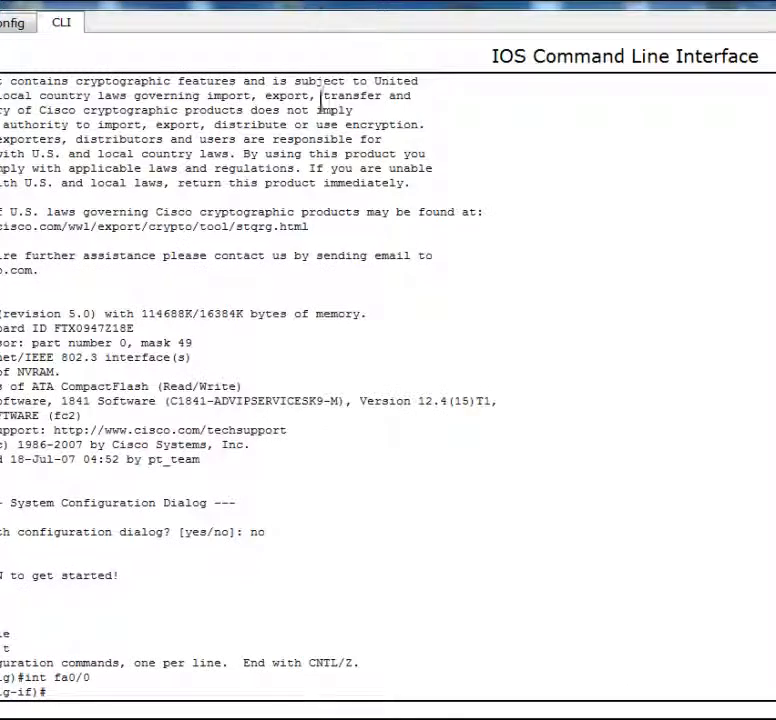
key(super+Down)
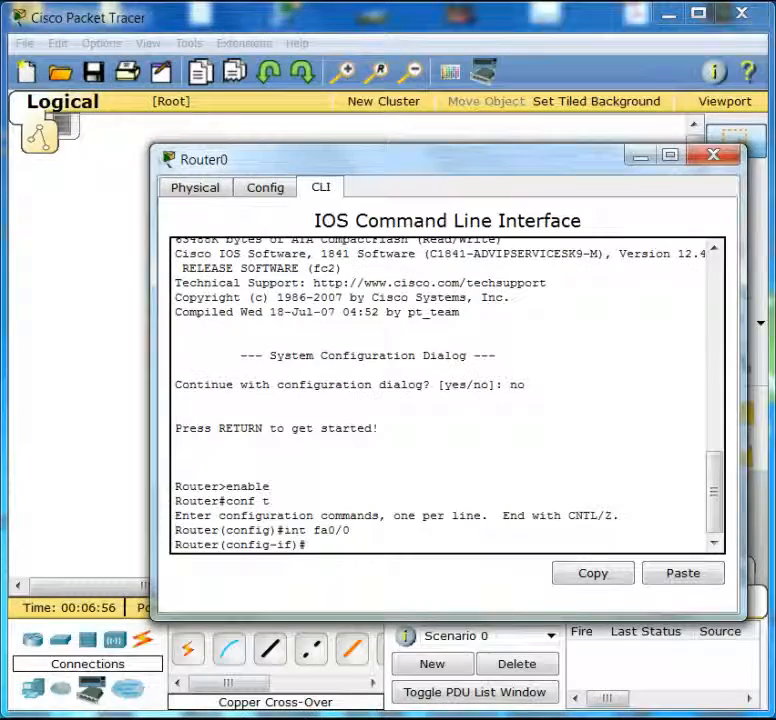
drag(440, 178, 360, 86)
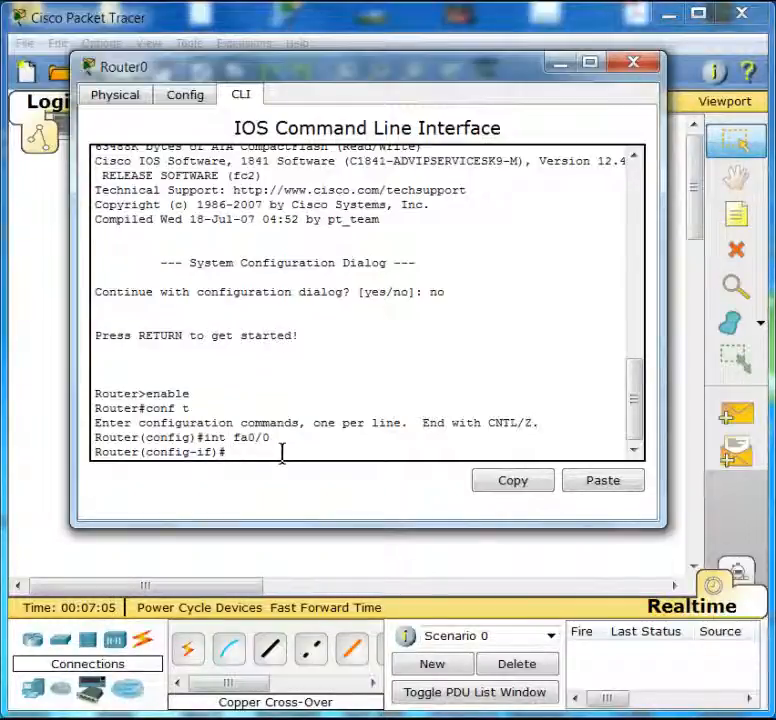
text(p ad)
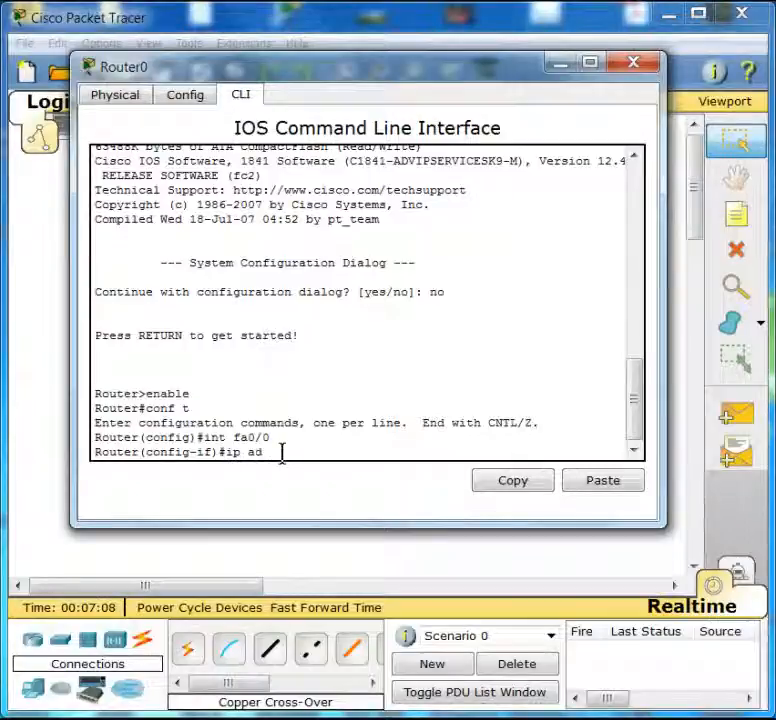
key(Tab)
text(1)
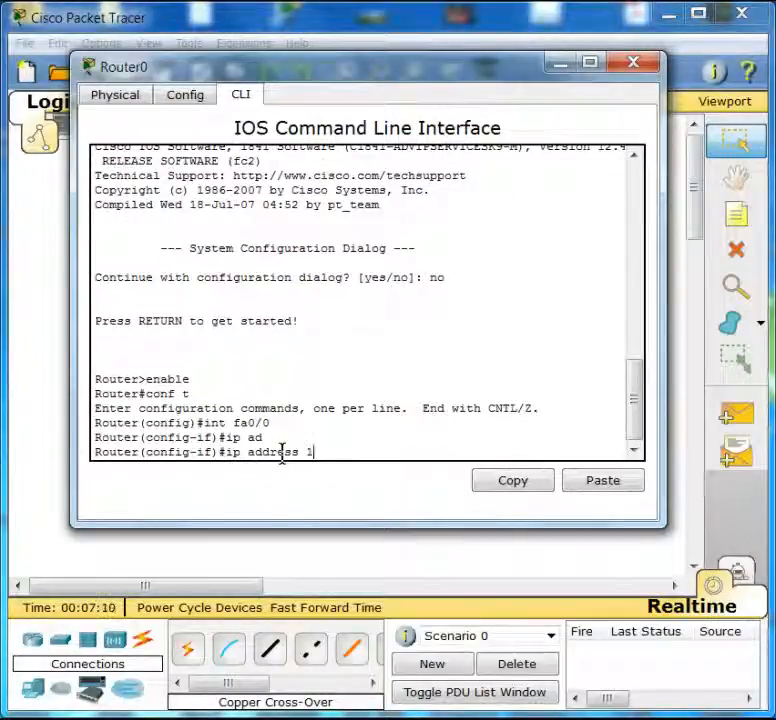
text(92.168)
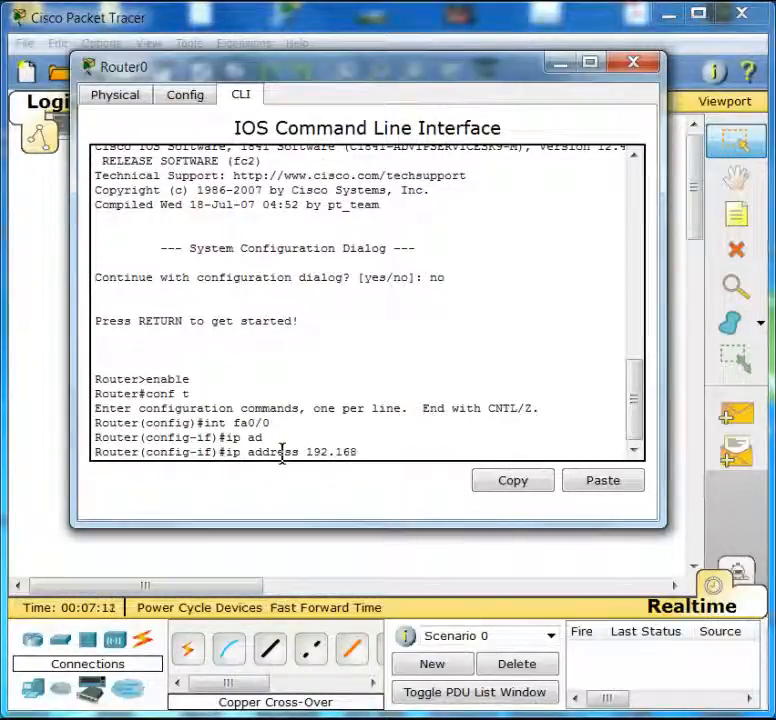
text(.1.1)
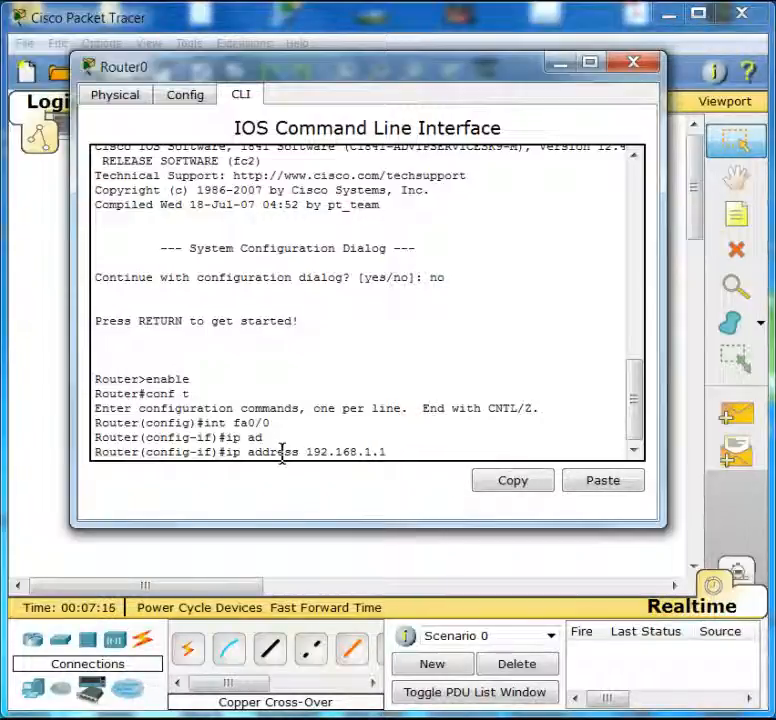
text( 2)
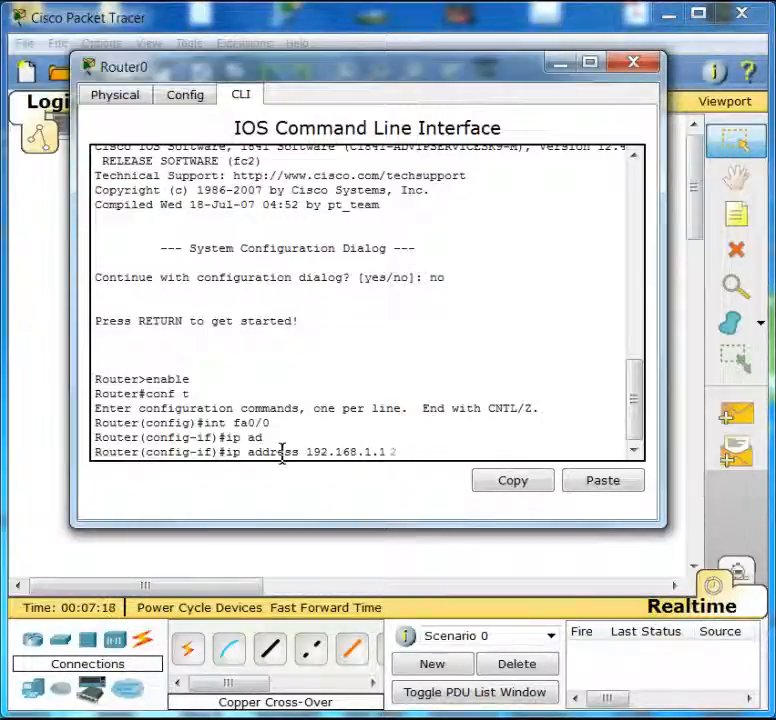
text(55.255)
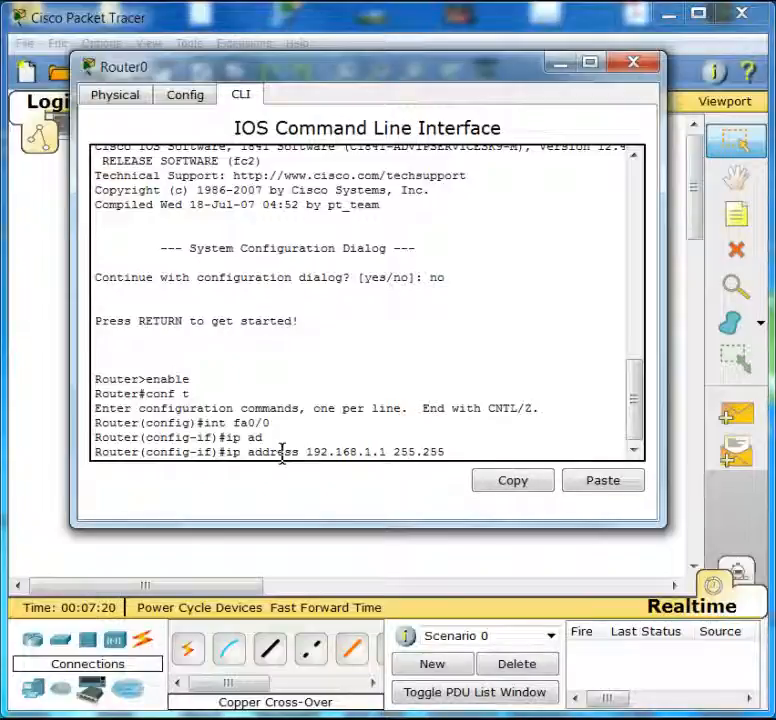
text(.255.0)
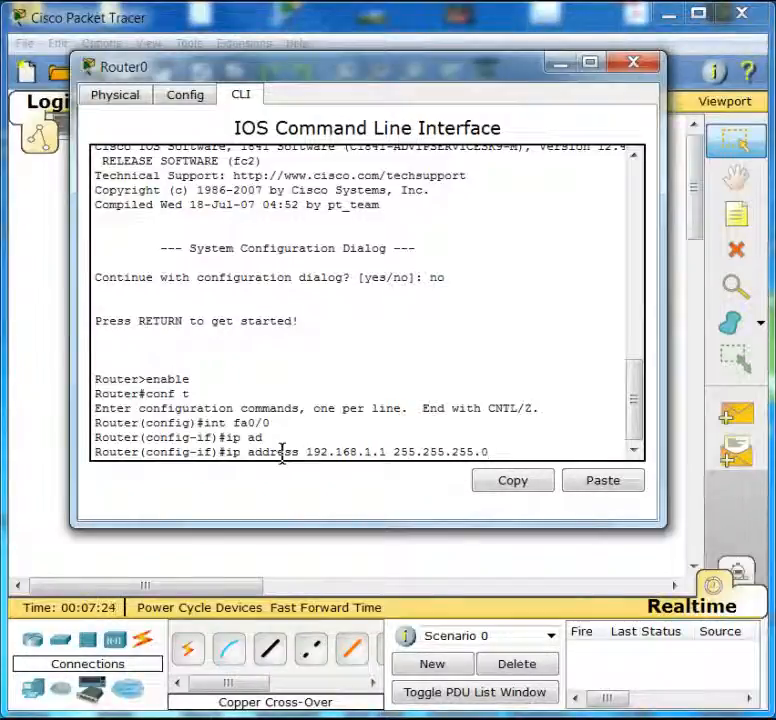
key(Return)
- Activate the interface with no shut and exit configuration mode back to privileged EXEC
text(no)
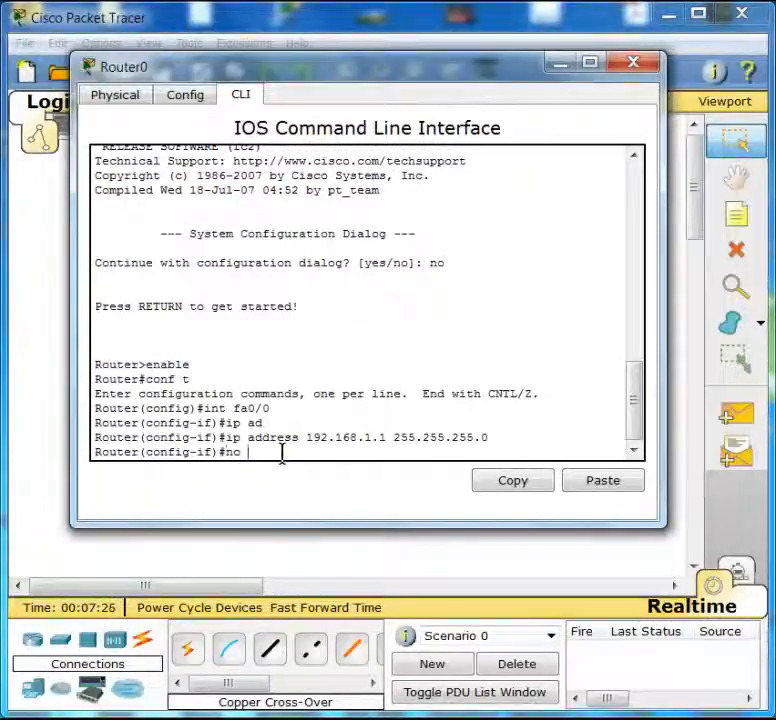
text( shut)
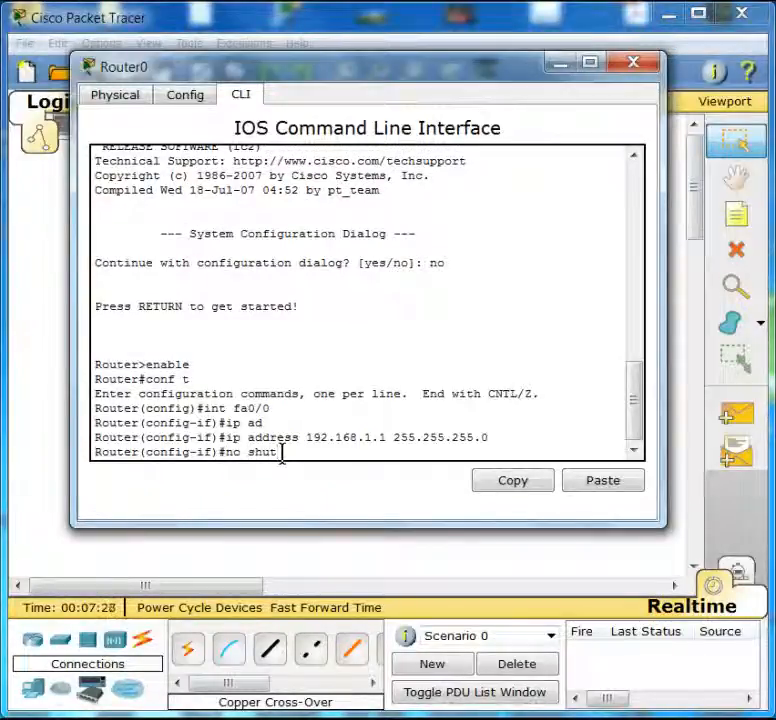
key(Return)
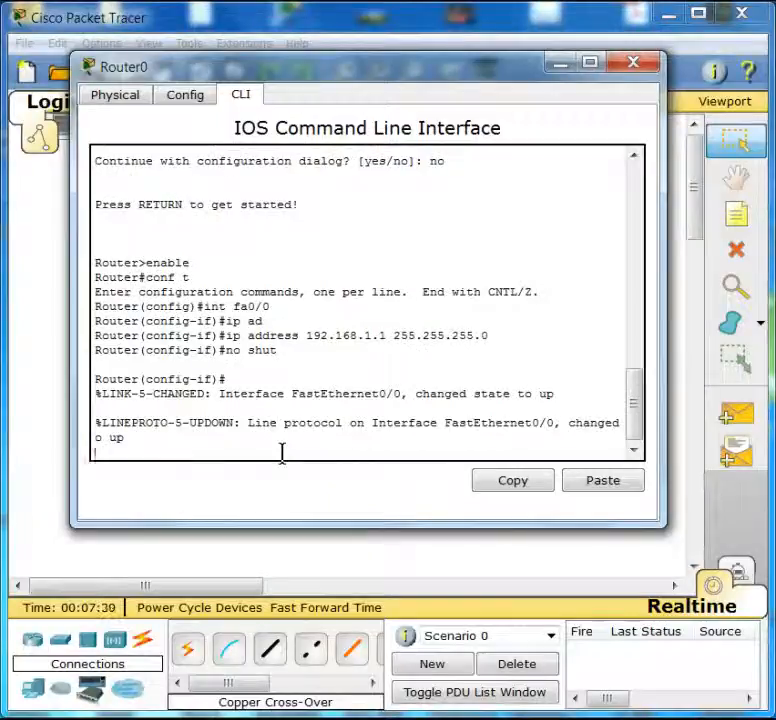
key(Return)
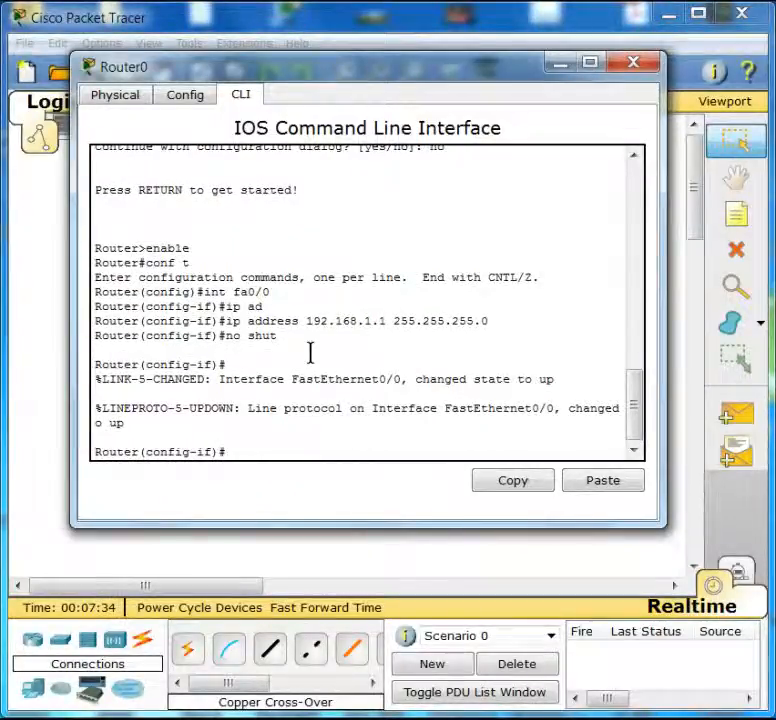
key(ctrl+z)
key(Return)
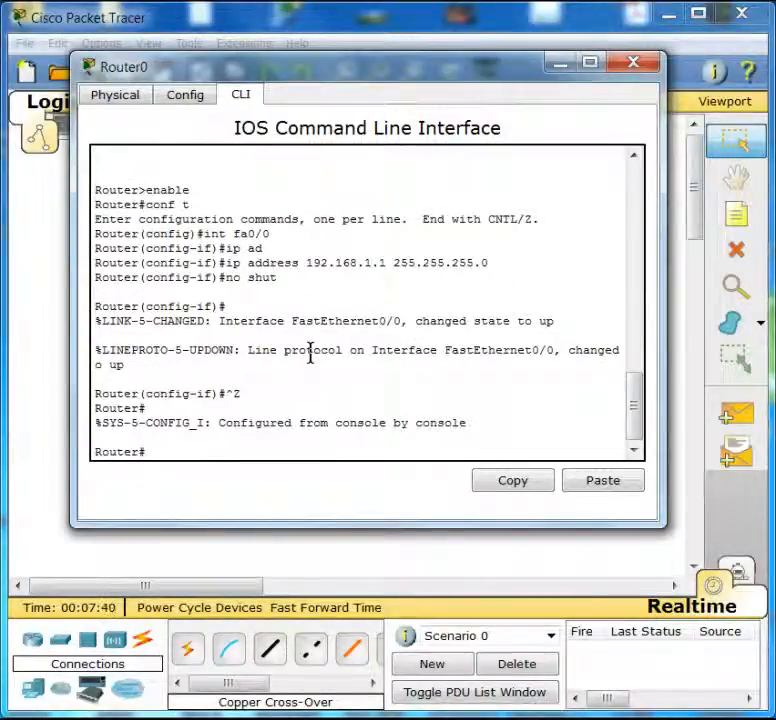
- Re-enter global configuration mode and list the available ip dhcp subcommands with help
text(nf t)
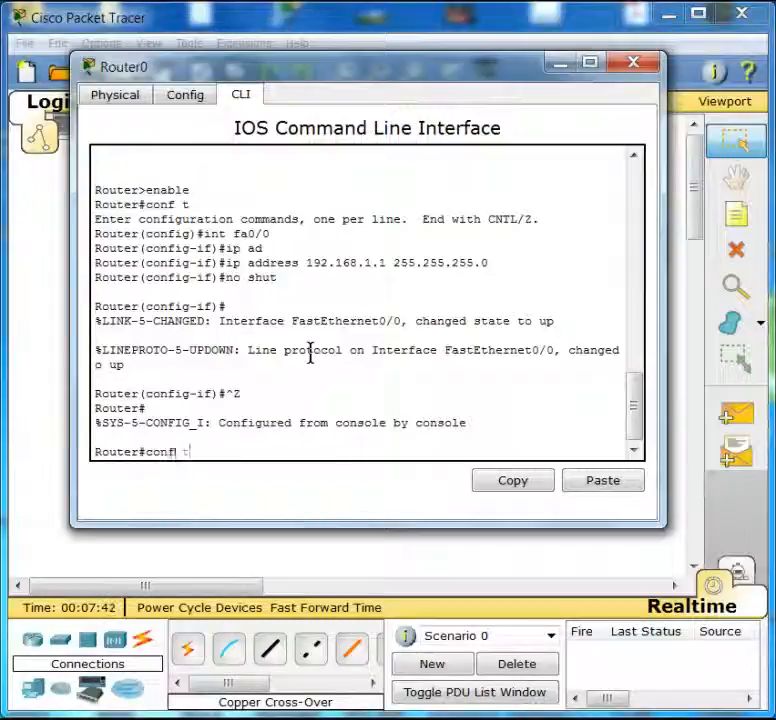
key(Return)
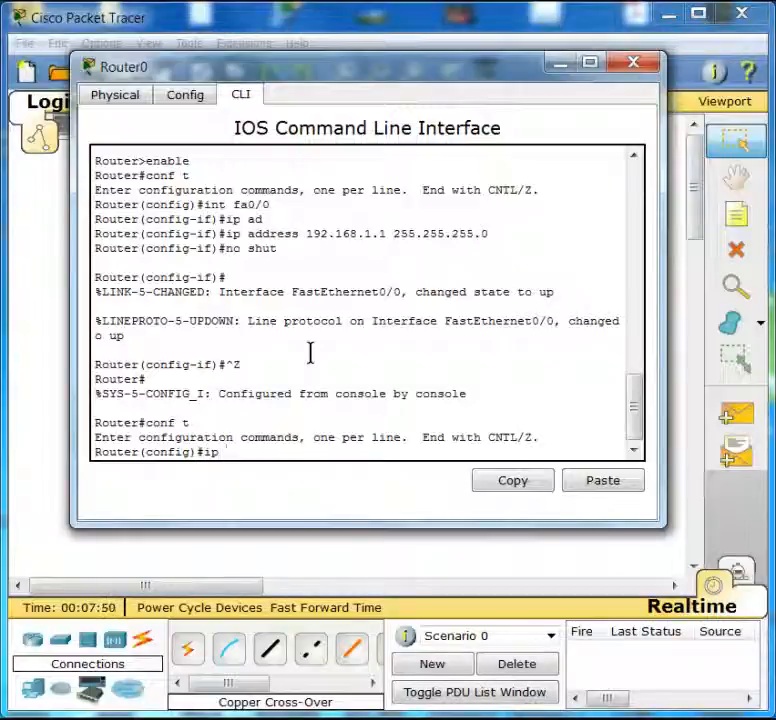
text(h)
text(o)
text(p)
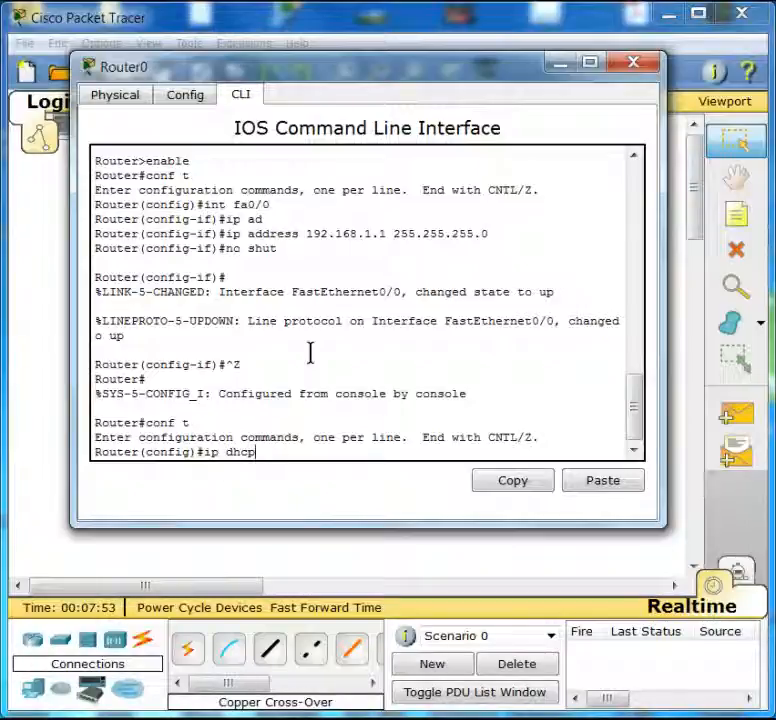
text(?)
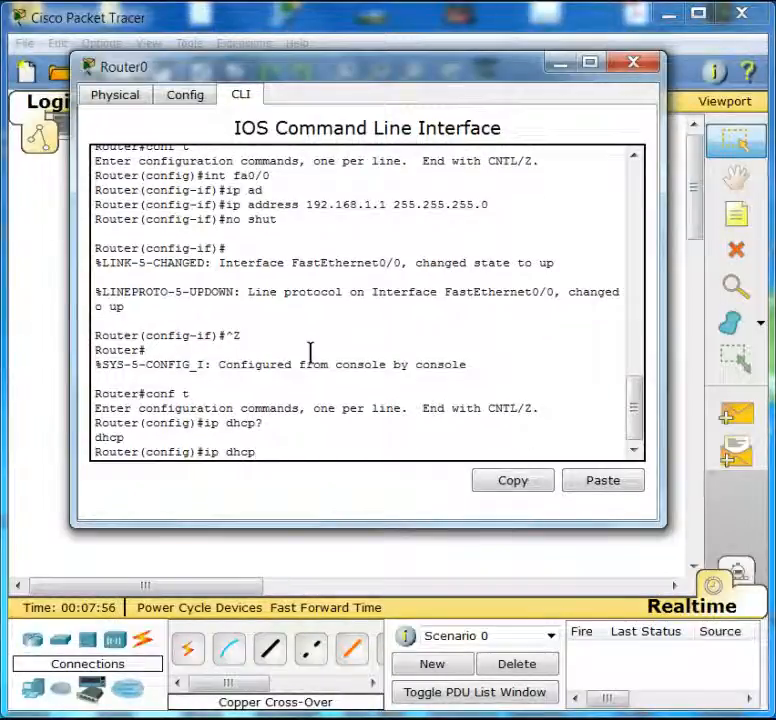
text( ?)
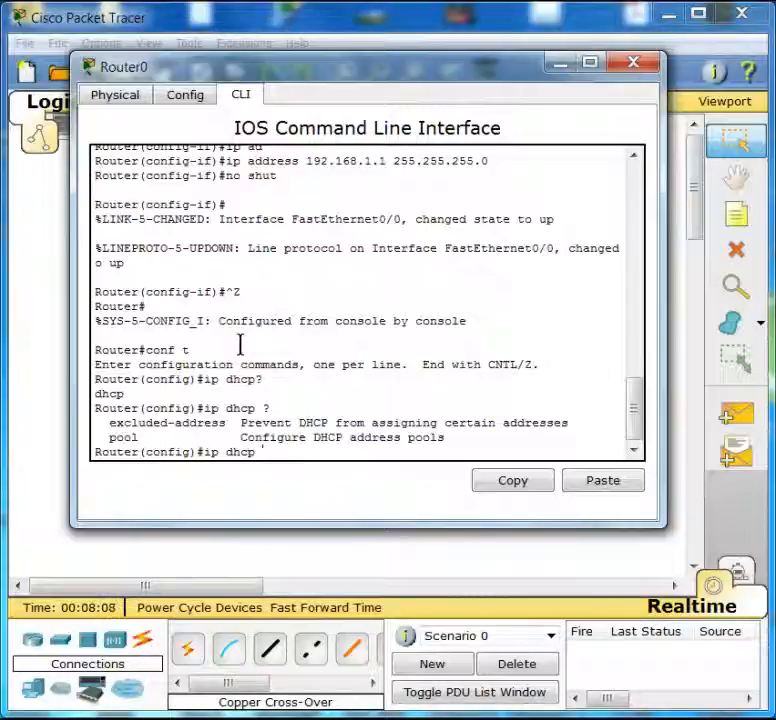
key(BackSpace)
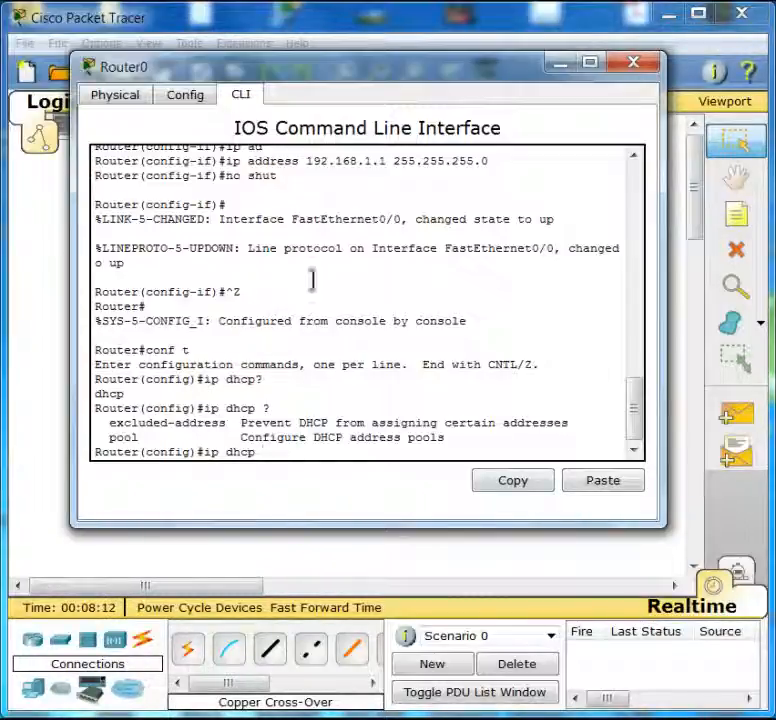
- Try to enter the DHCP range 192.168.1.1 192.168.1.99 directly after ip dhcp
drag(355, 72, 428, 104)
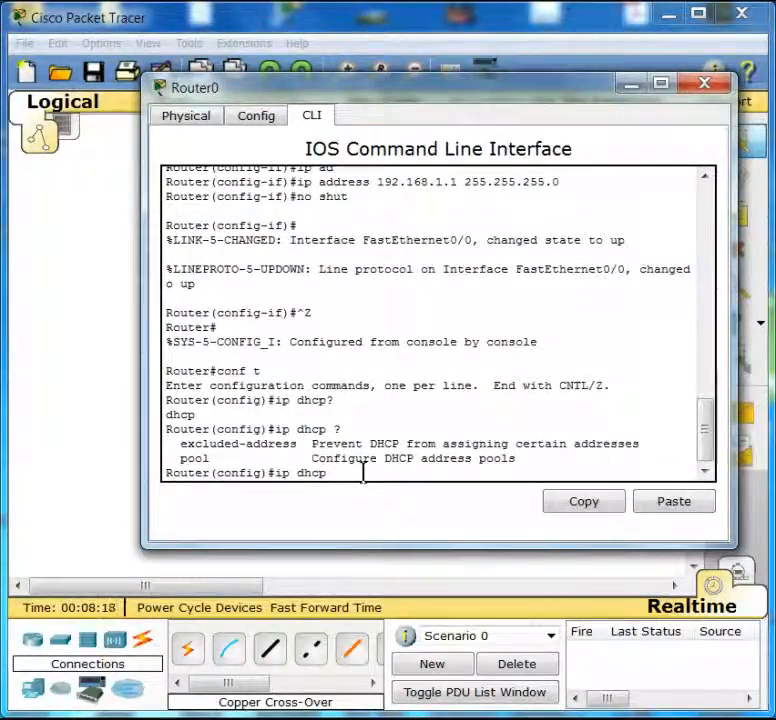
text(192.168.1.1)
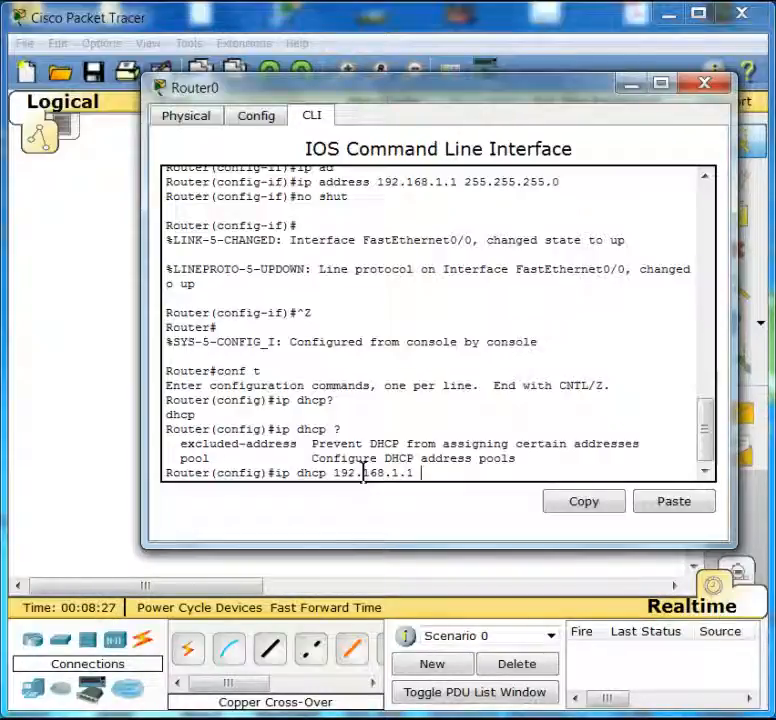
text( 192.168)
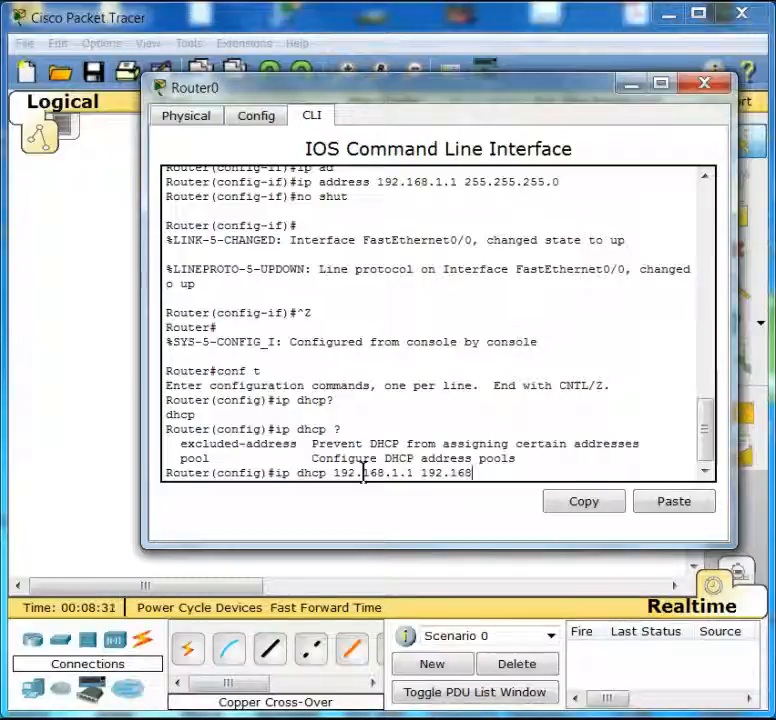
text(.1.99)
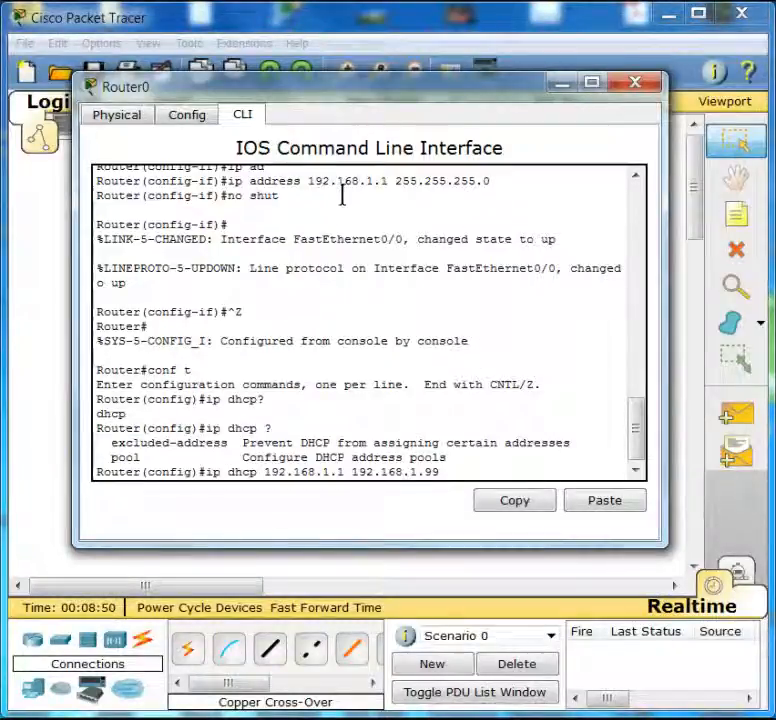
key(Return)
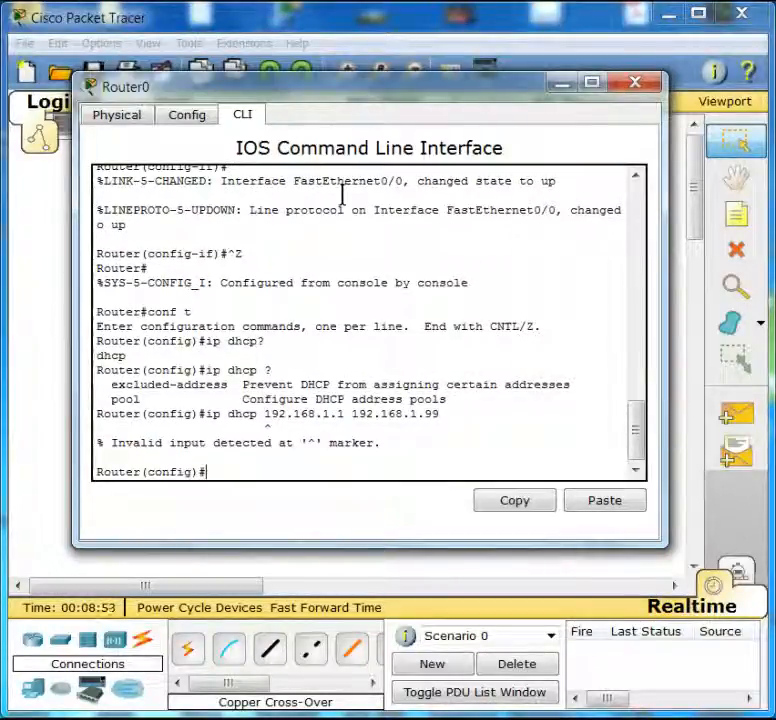
key(Up)
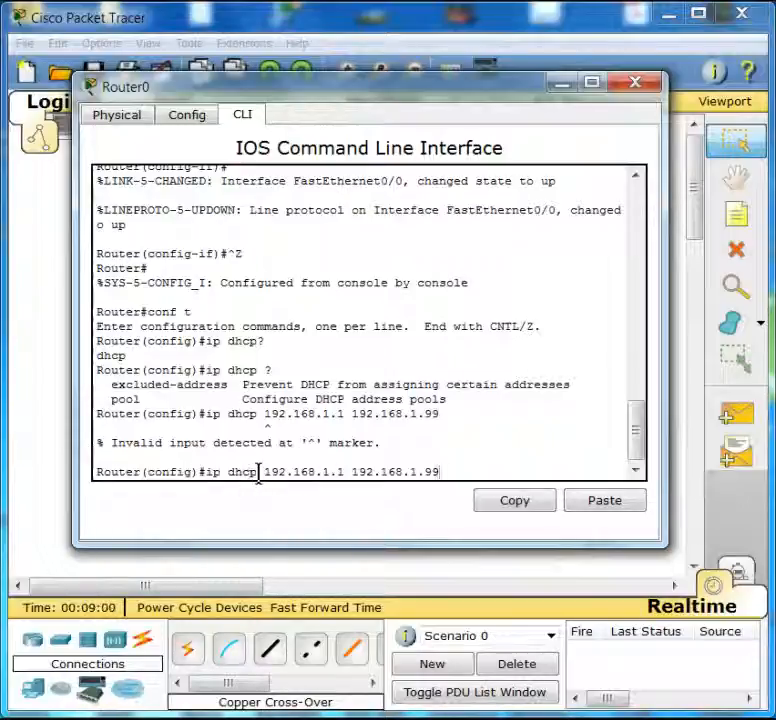
key(BackSpace)
key(BackSpace)
key(BackSpace)
key(BackSpace)
key(BackSpace)
key(BackSpace)
key(BackSpace)
key(BackSpace)
key(BackSpace)
key(BackSpace)
key(BackSpace)
key(BackSpace)
key(BackSpace)
key(BackSpace)
key(BackSpace)
key(BackSpace)
key(BackSpace)
key(BackSpace)
key(BackSpace)
key(BackSpace)
key(BackSpace)
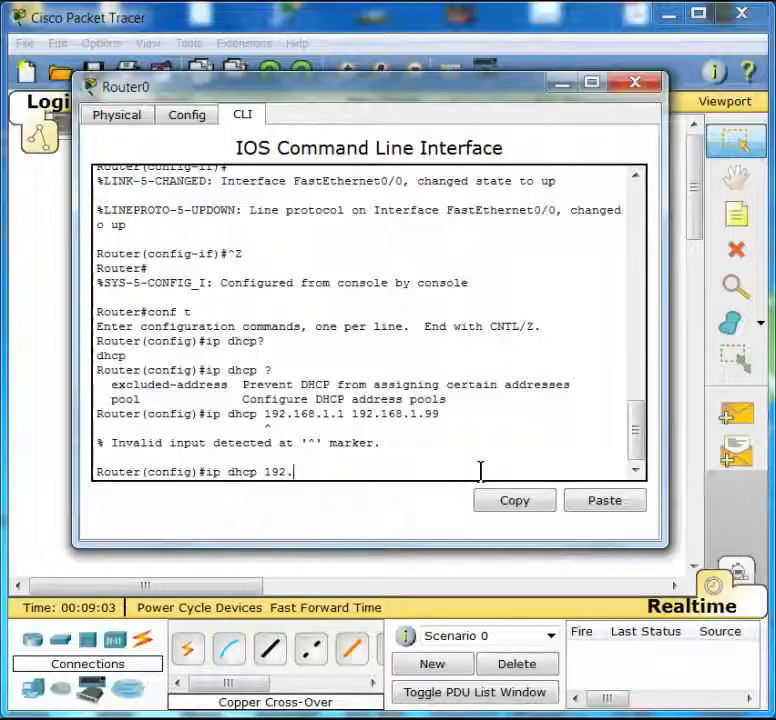
key(BackSpace)
text(e)
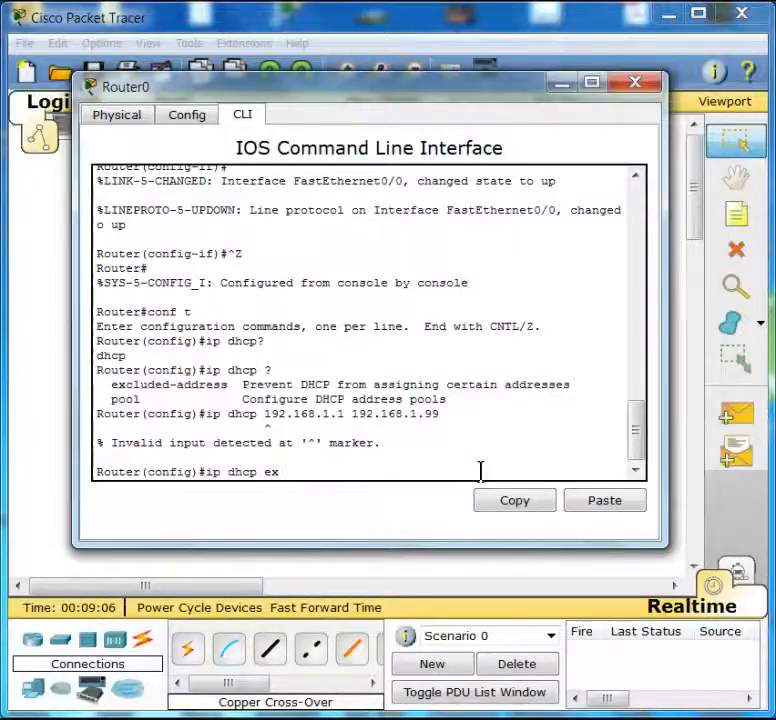
text(x)
key(Tab)
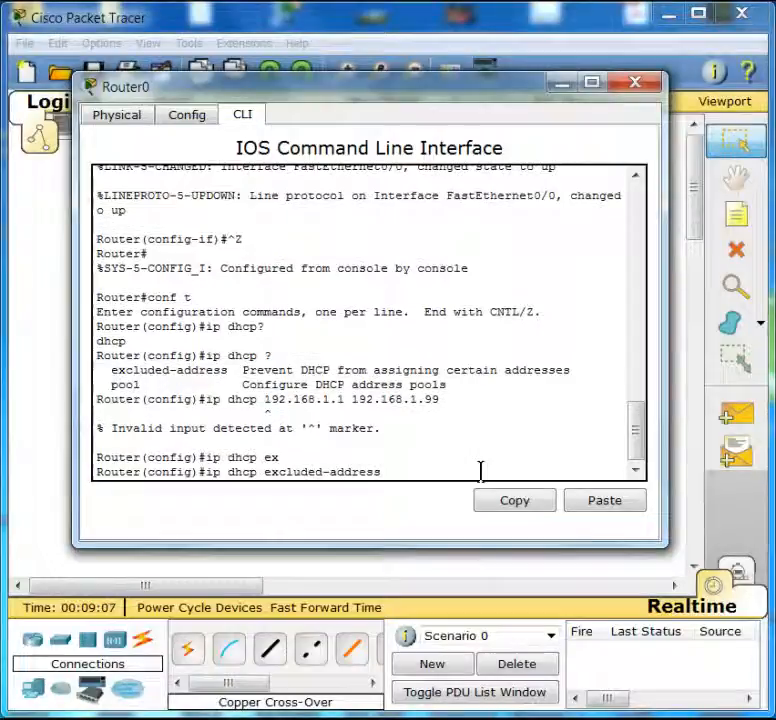
key(Up)
key(Up)
key(Up)
key(Up)
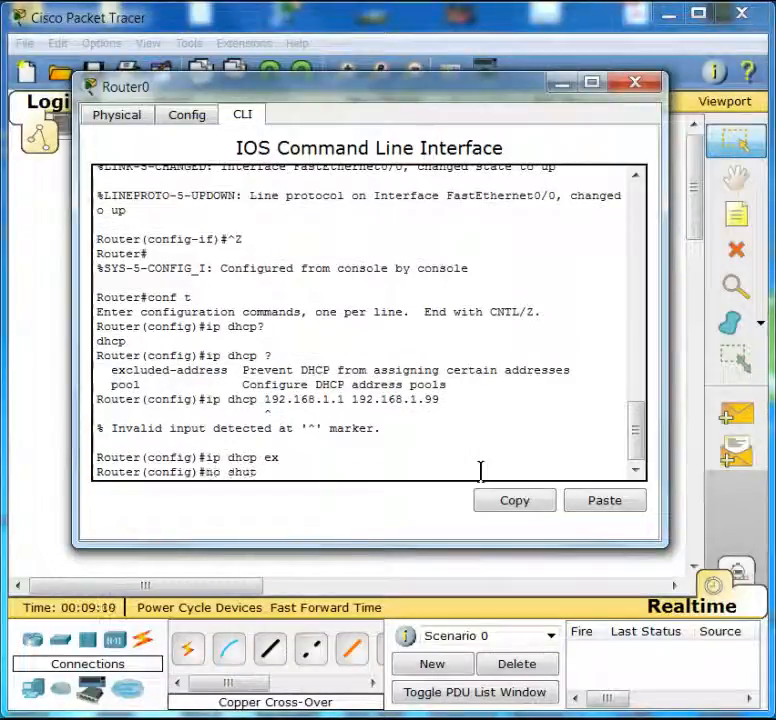
key(Up)
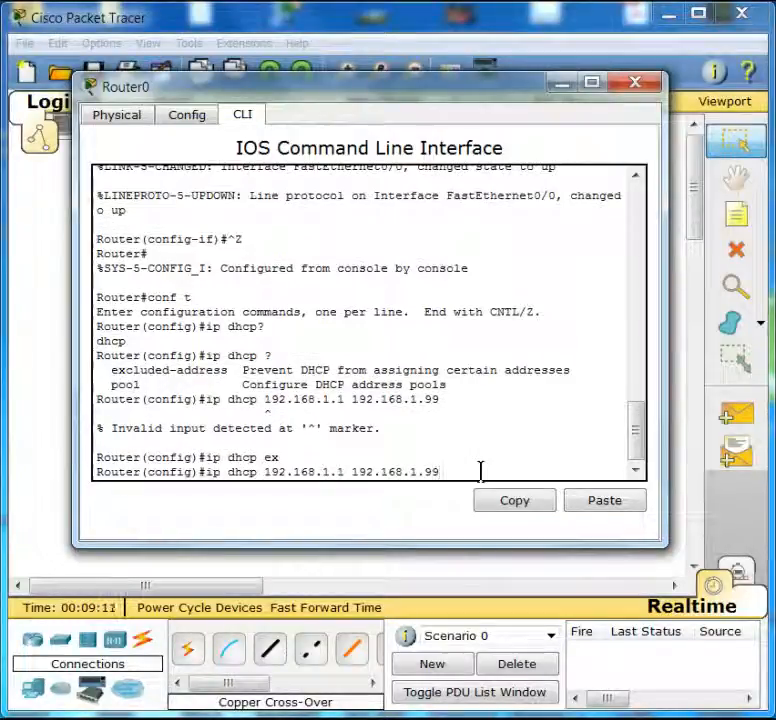
- Exclude addresses 192.168.1.1 through 192.168.1.99 from DHCP with ip dhcp excluded-address
key(BackSpace)
key(BackSpace)
key(BackSpace)
key(BackSpace)
key(BackSpace)
key(BackSpace)
key(BackSpace)
key(BackSpace)
key(BackSpace)
key(BackSpace)
key(BackSpace)
key(BackSpace)
key(BackSpace)
key(BackSpace)
key(BackSpace)
key(BackSpace)
key(BackSpace)
key(BackSpace)
key(BackSpace)
key(BackSpace)
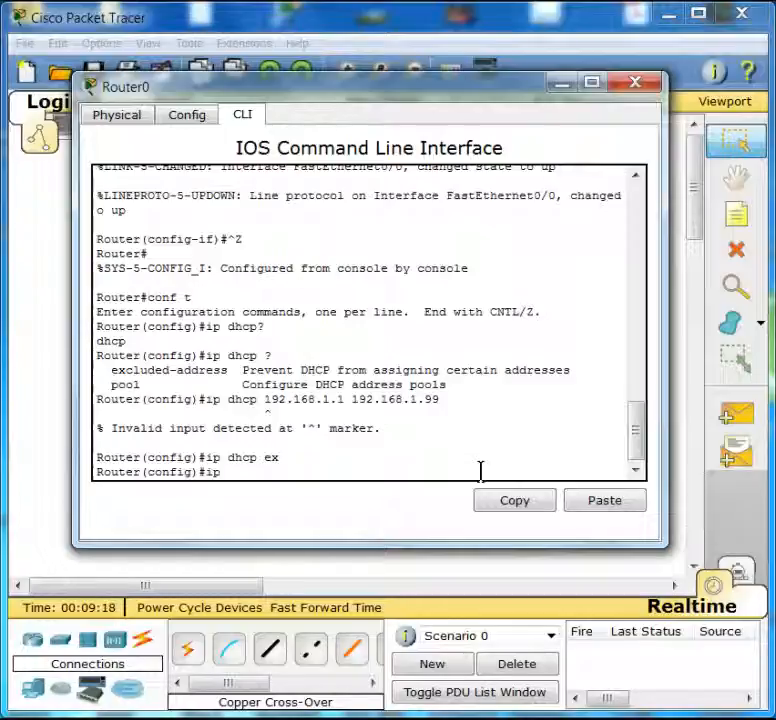
text(dh)
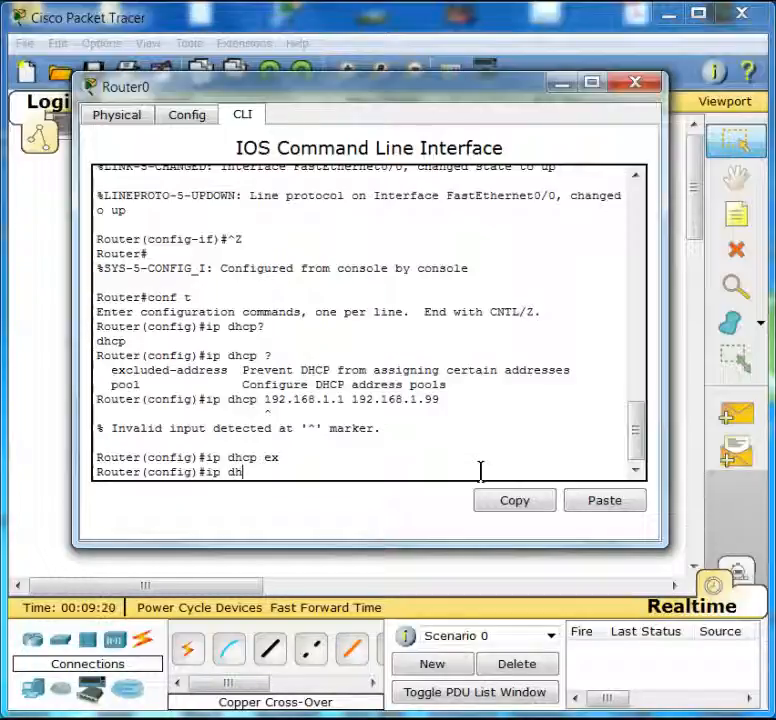
text(cp ex)
key(Tab)
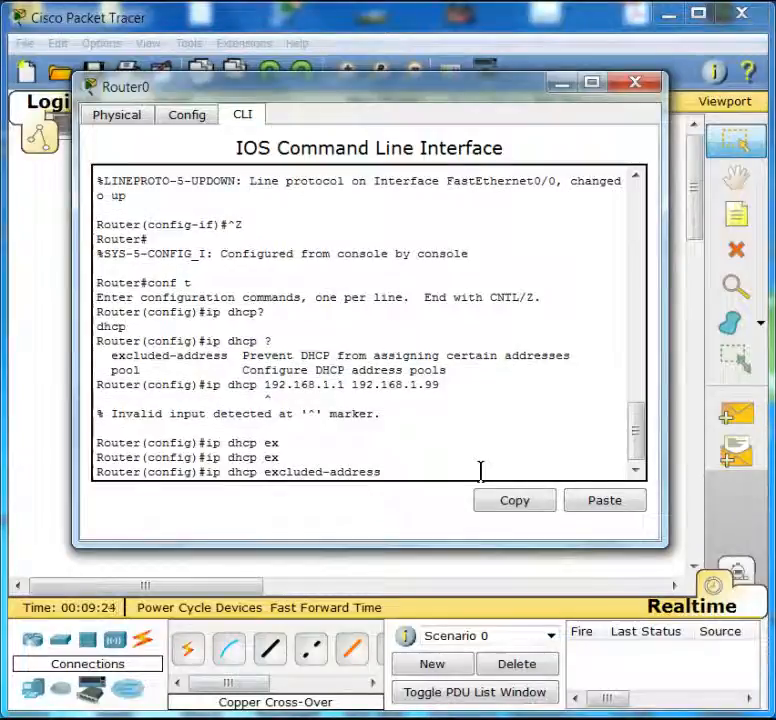
text(19)
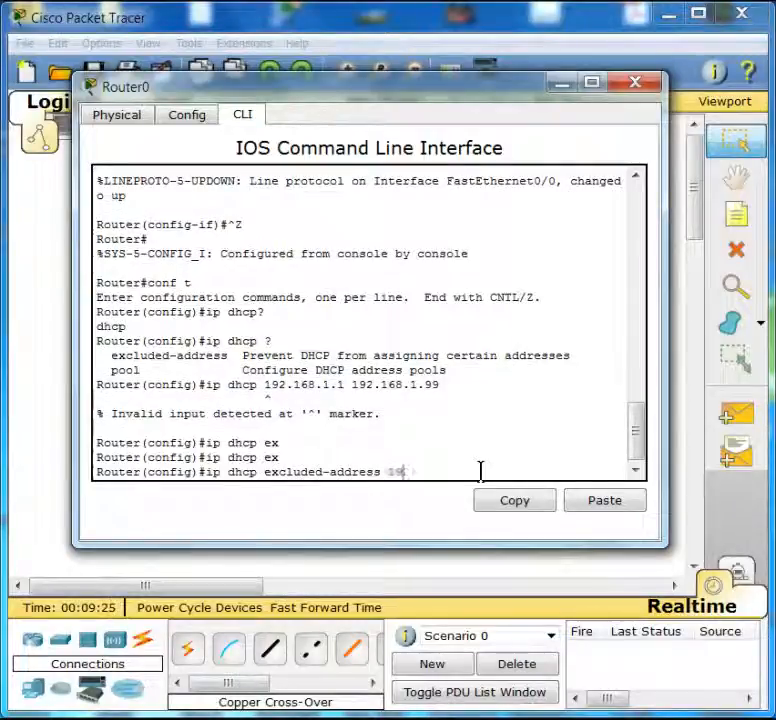
text(2.1)
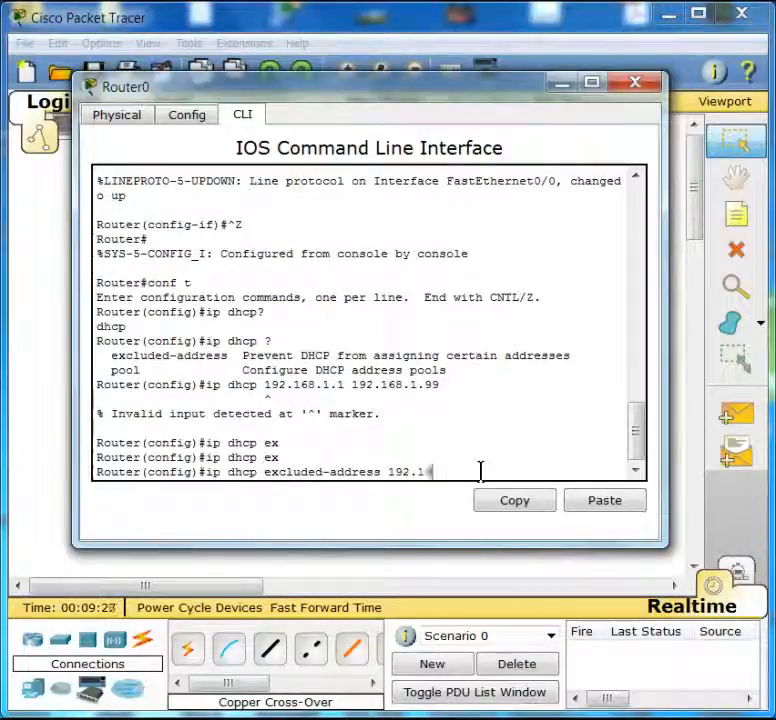
text(68.1.1)
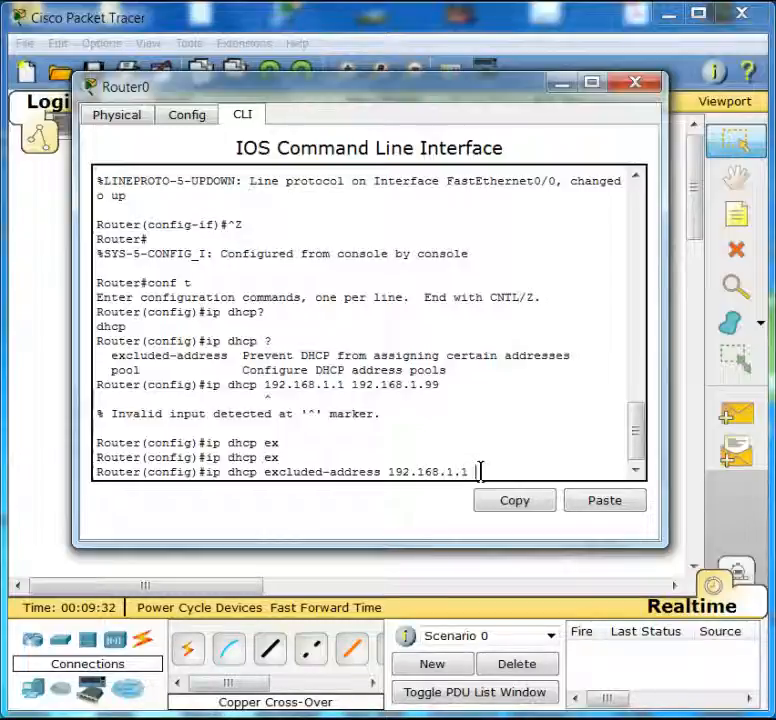
text( 192.168.)
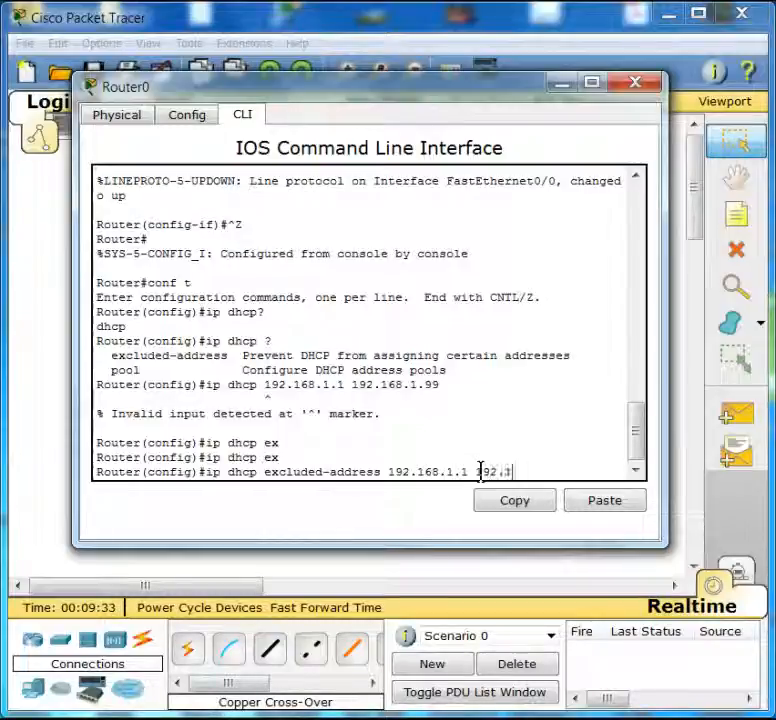
text(1.99)
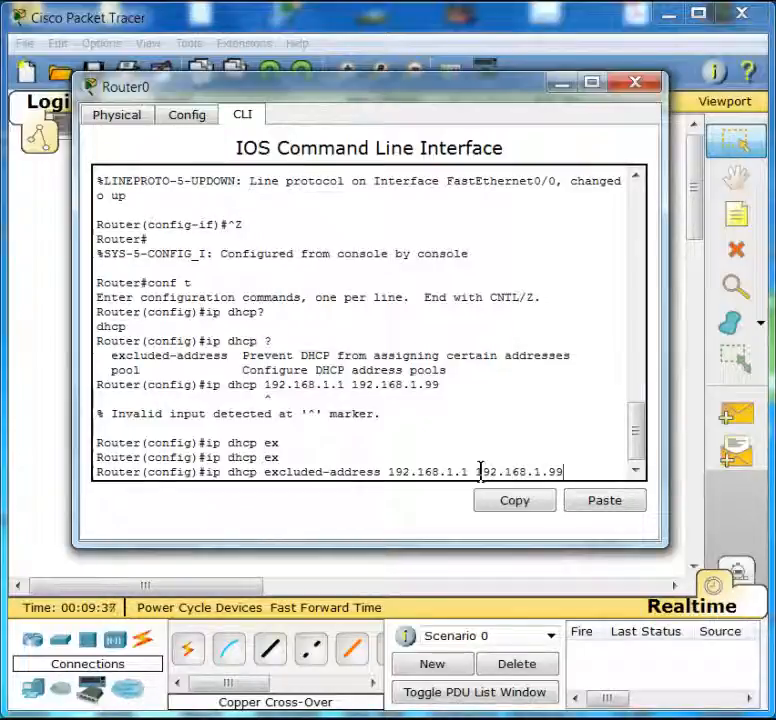
key(Return)
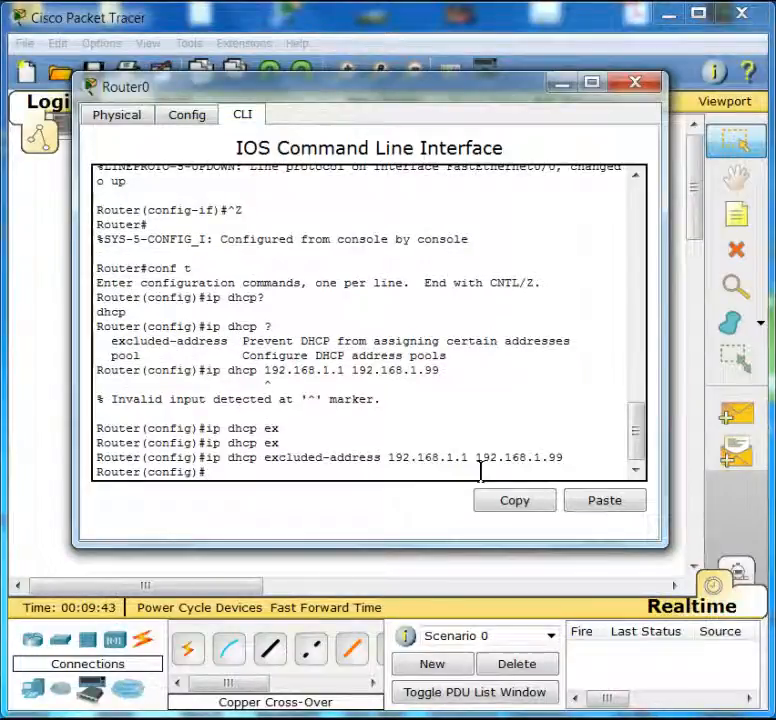
- Try to create a DHCP pool named Karlos with the ip pool Karlos command
text(p pool)
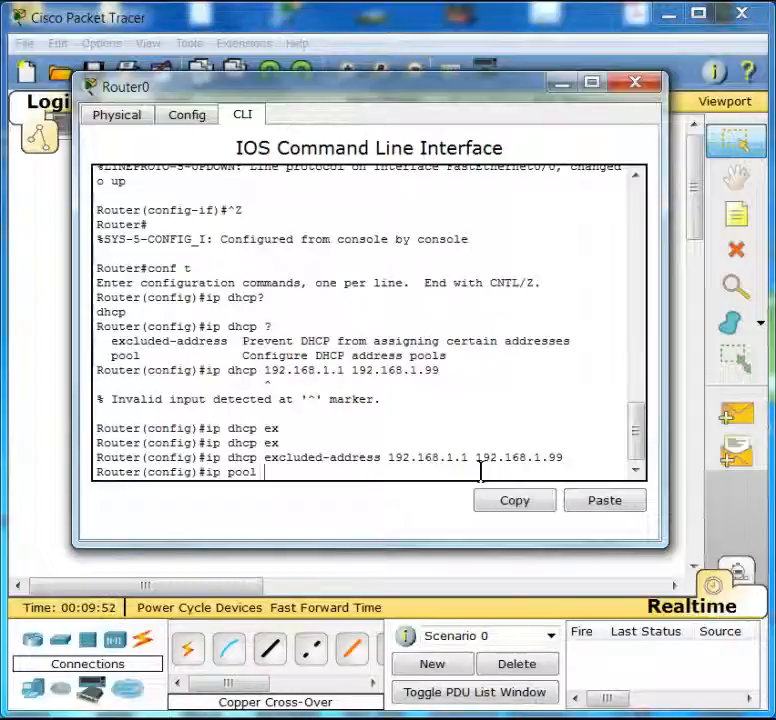
text( pool)
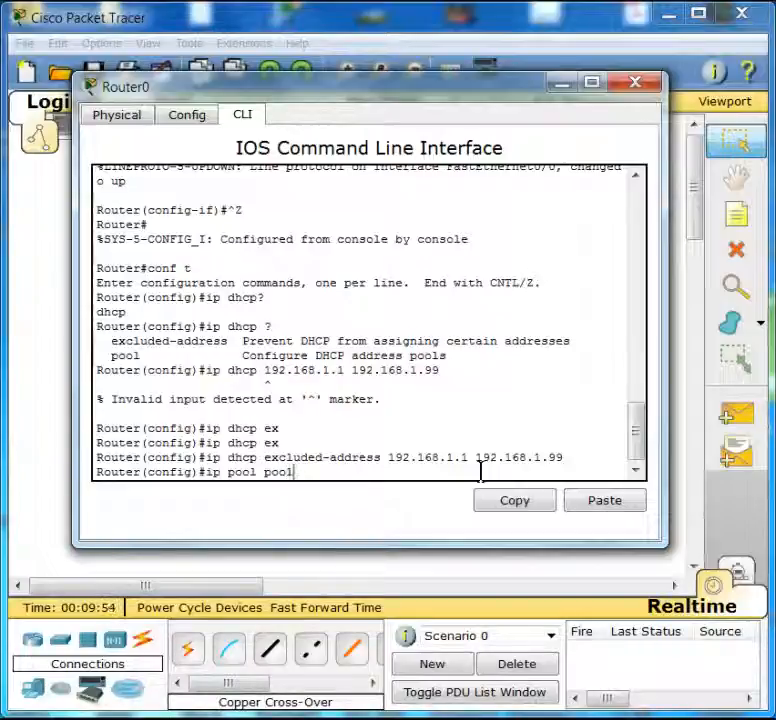
text(karlos)
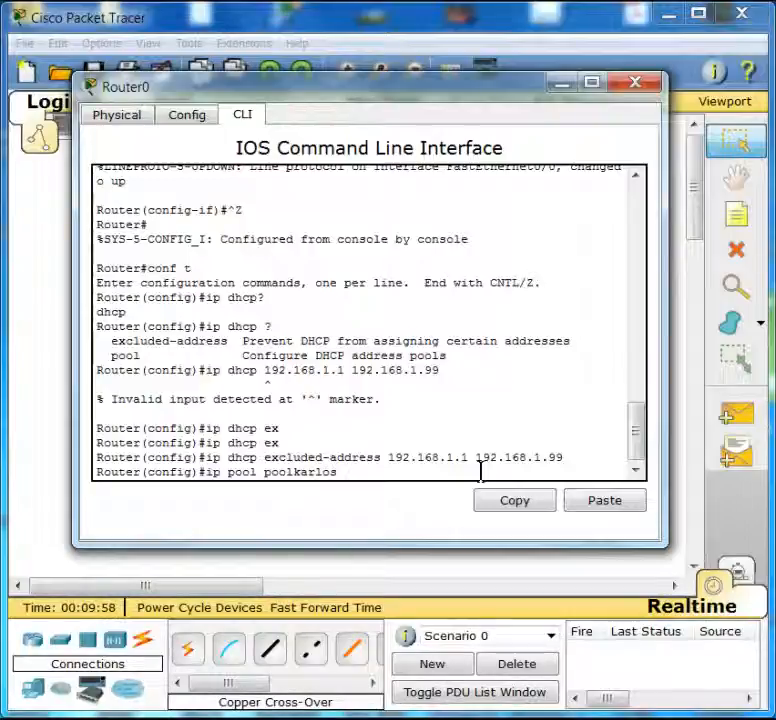
key(BackSpace)
key(BackSpace)
key(BackSpace)
key(BackSpace)
key(BackSpace)
key(BackSpace)
key(BackSpace)
key(BackSpace)
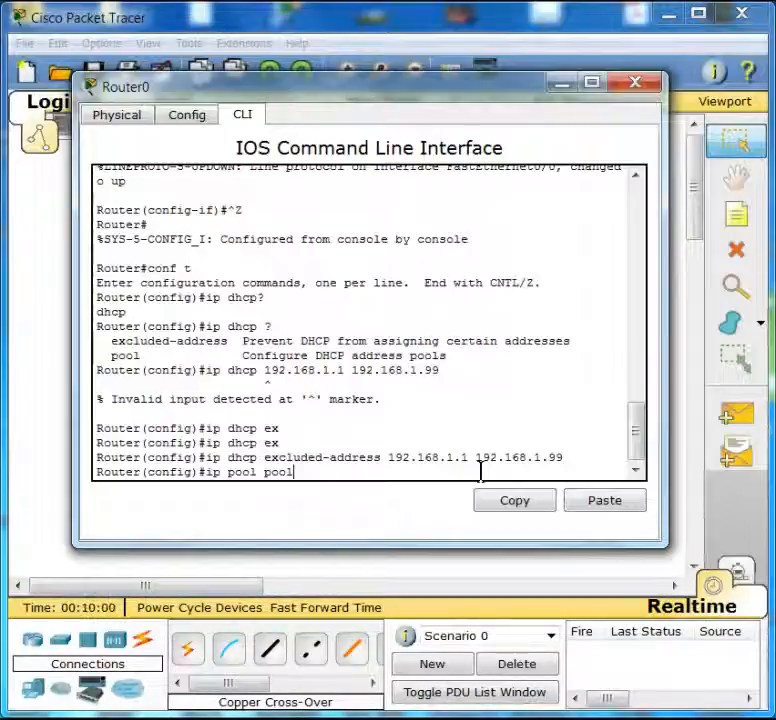
text(Karlos)
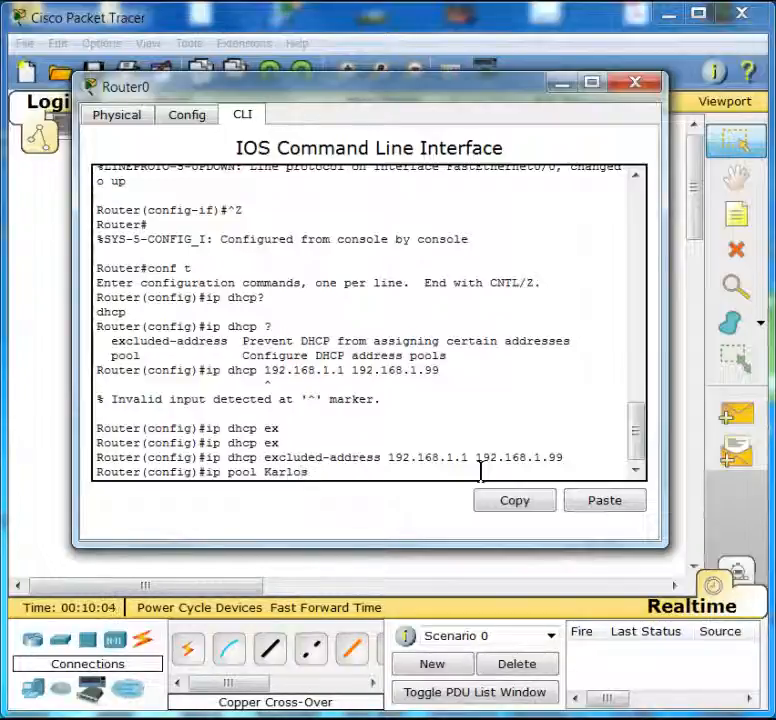
key(Return)
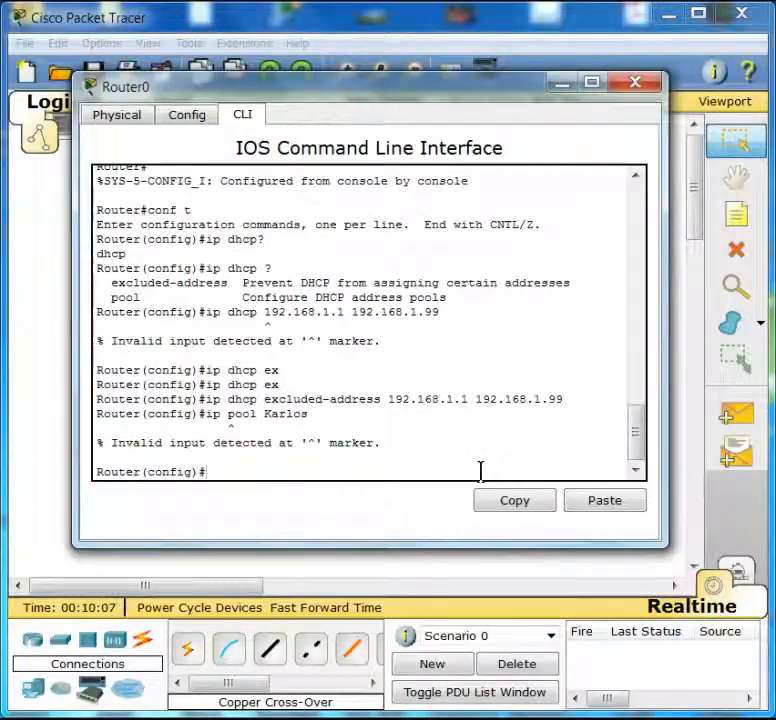
- Create a DHCP pool named karlos with ip dhcp pool karlos and list the pool's subcommands with help
key(Up)
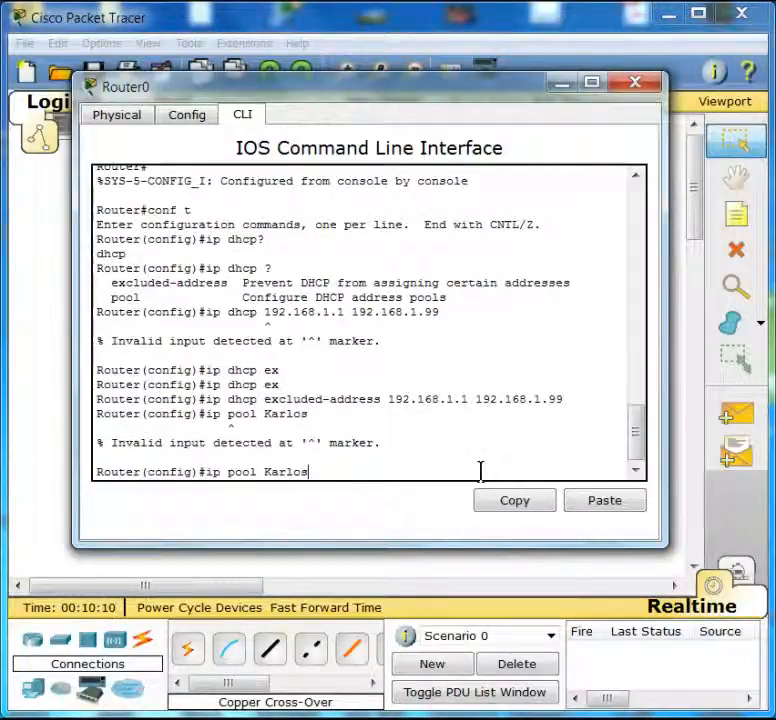
key(BackSpace)
key(BackSpace)
key(BackSpace)
key(BackSpace)
key(BackSpace)
key(BackSpace)
key(BackSpace)
key(BackSpace)
key(BackSpace)
key(BackSpace)
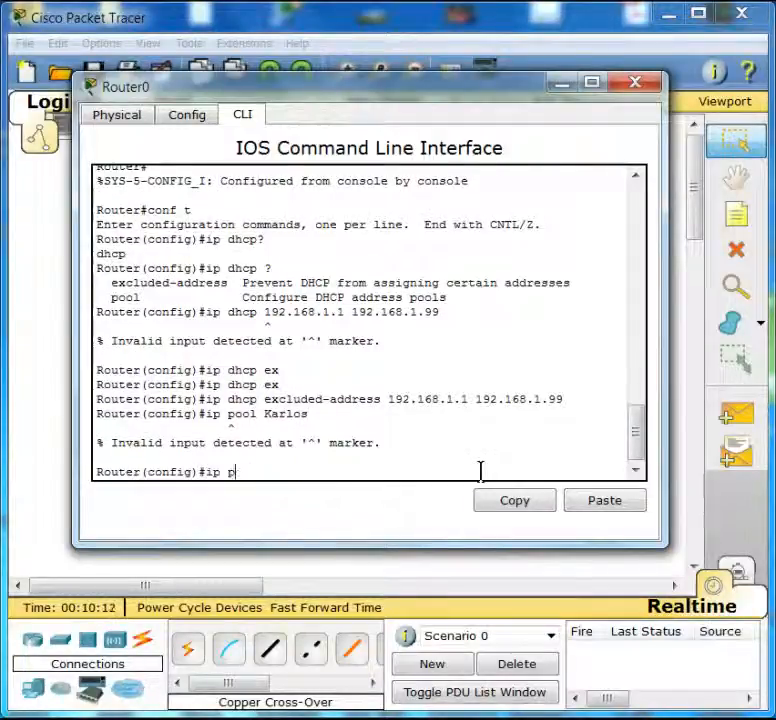
text(dh)
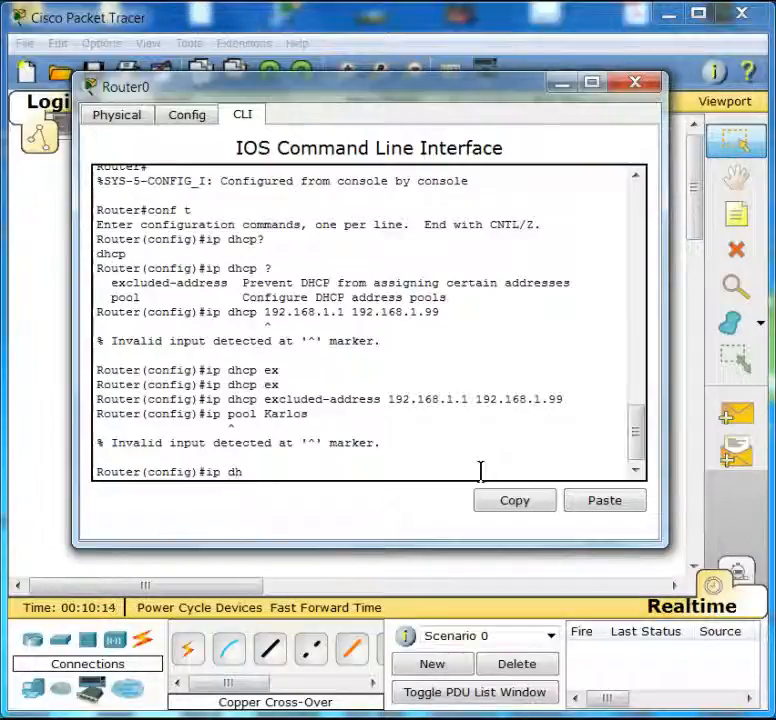
key(Tab)
text(po)
key(Tab)
text(karlos)
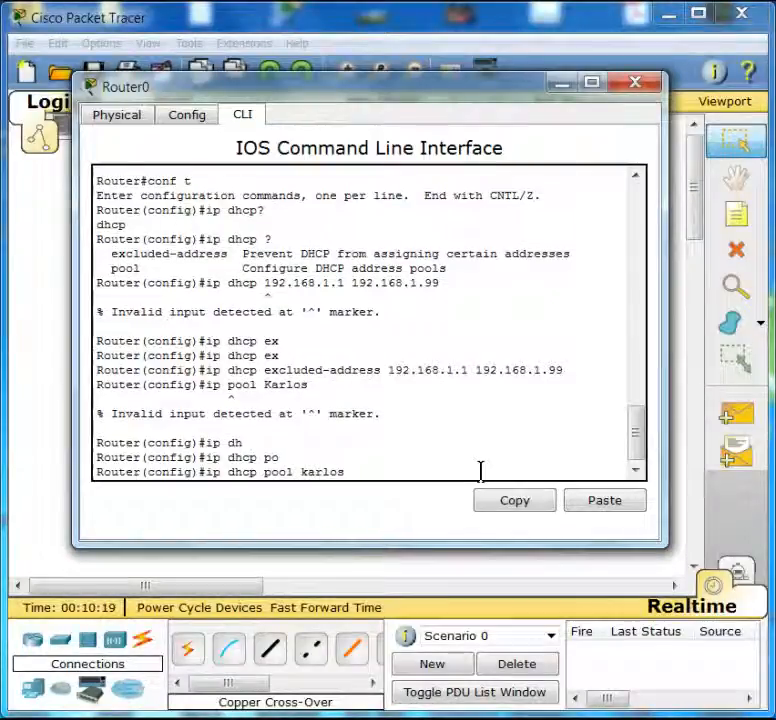
key(Return)
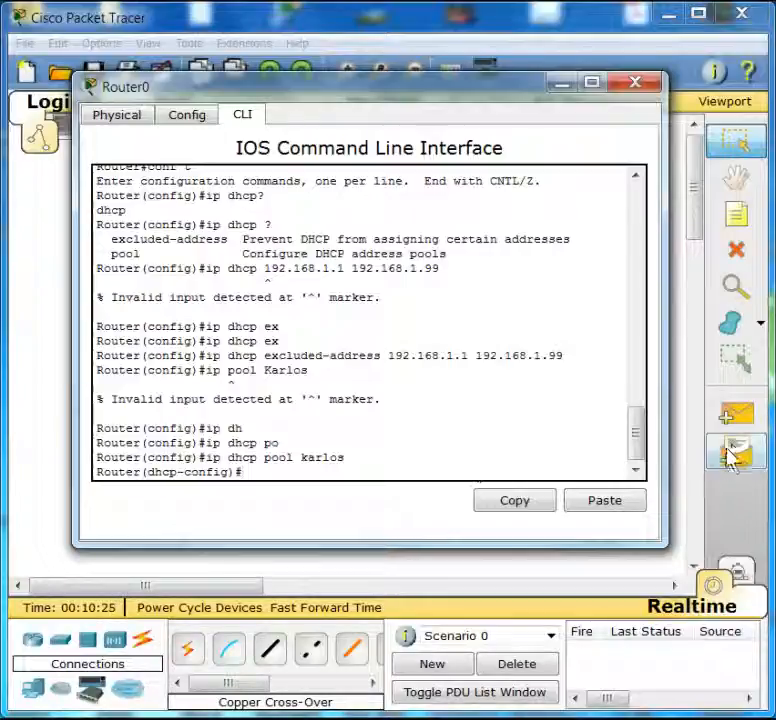
drag(641, 442, 632, 464)
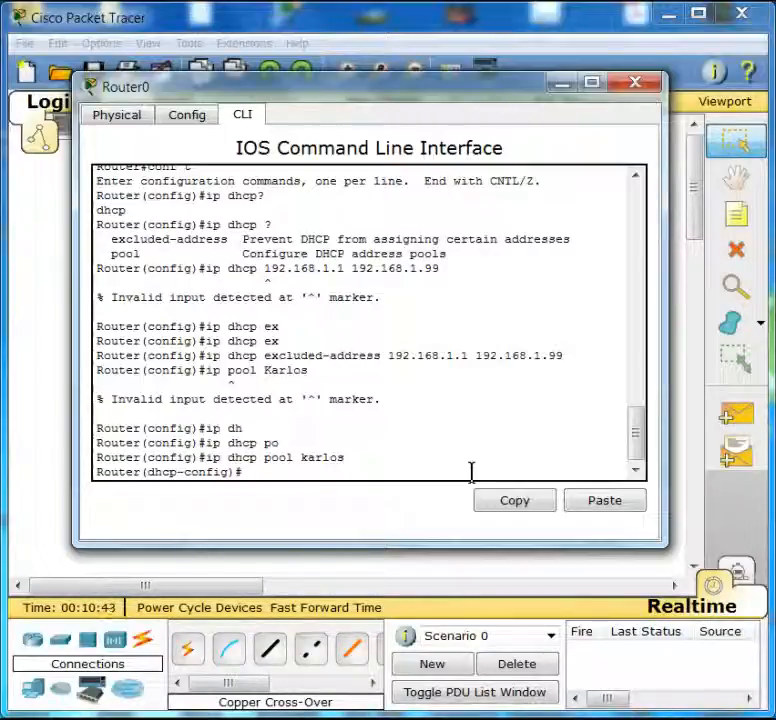
text(?)
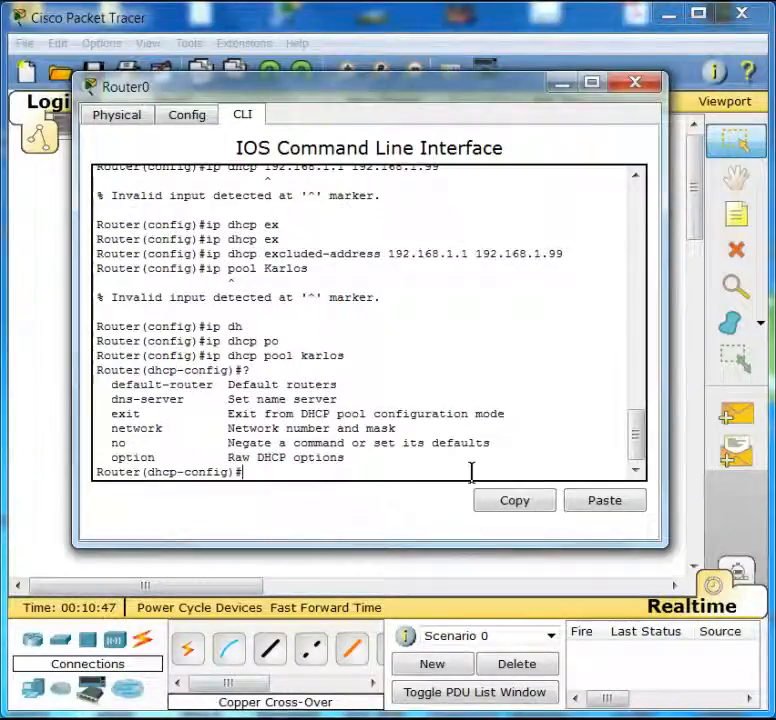
- Set the pool's network to 192.168.1.0 with mask 255.255.255.0
text(networ)
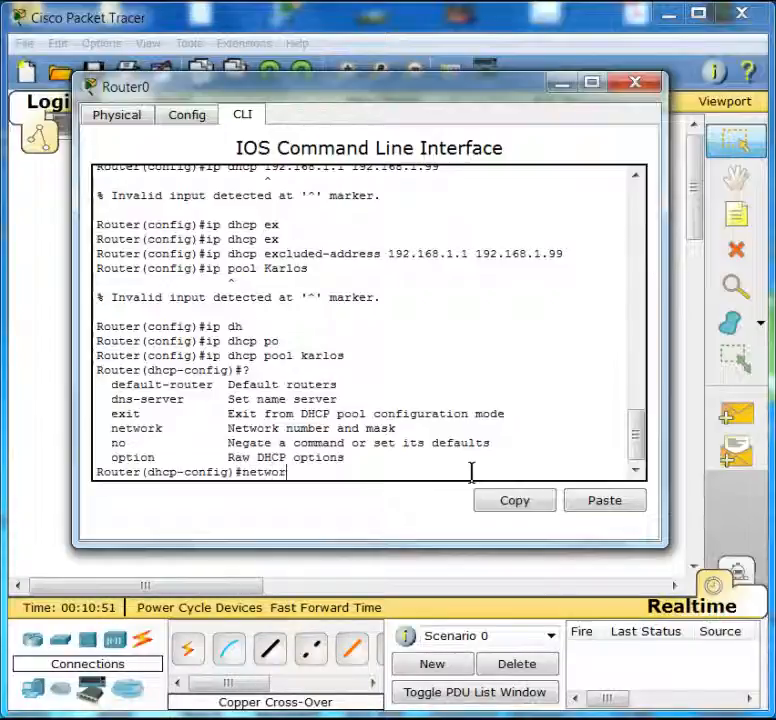
text(k)
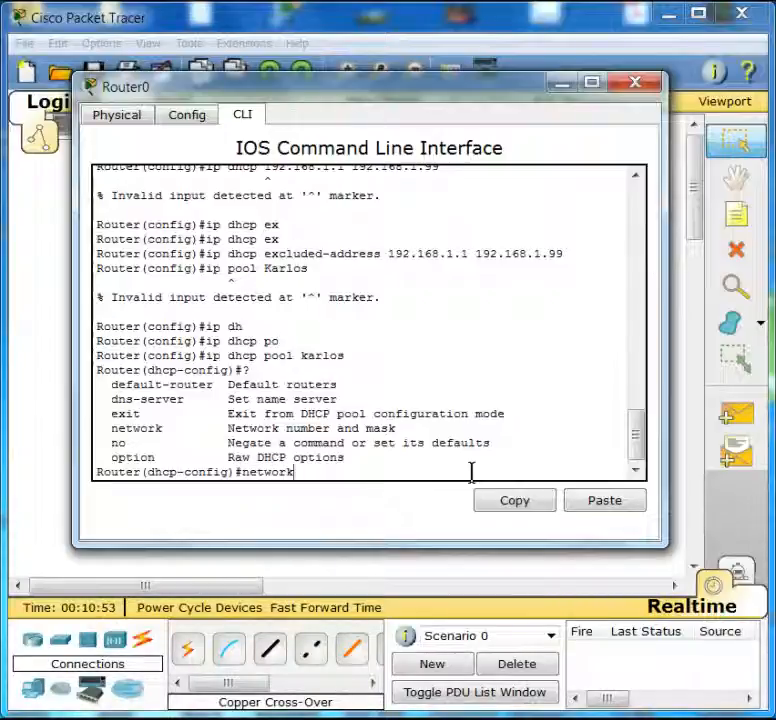
text( 192.16)
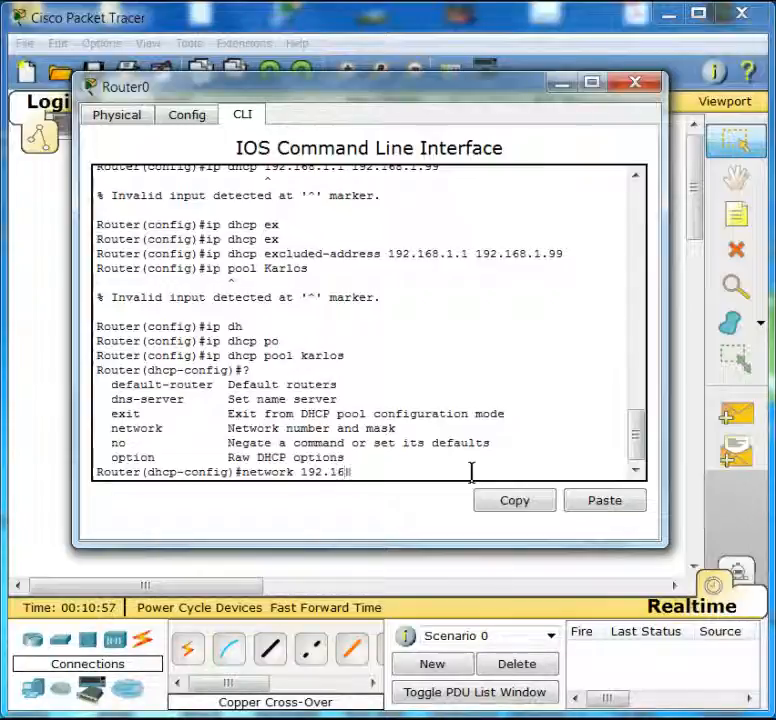
text(8.1.0)
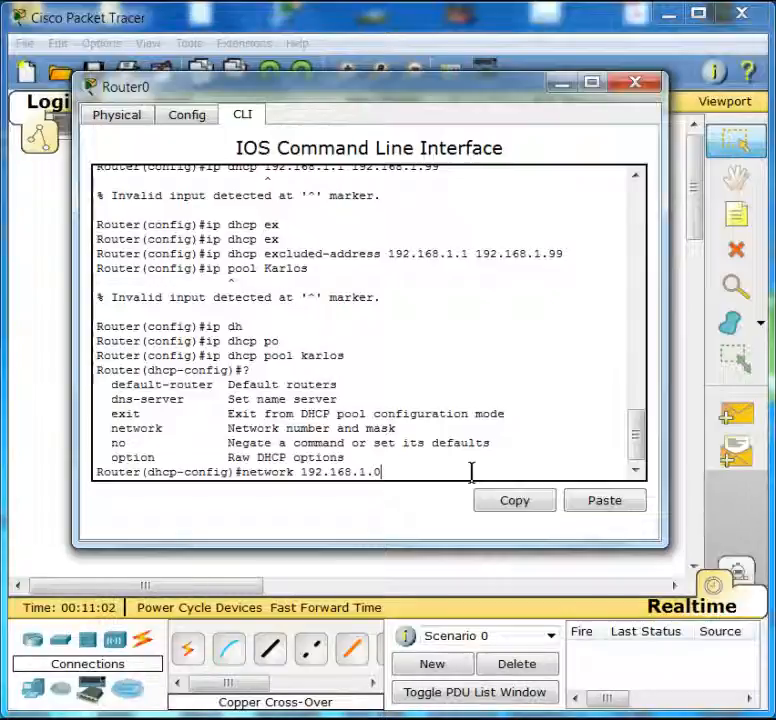
key(Return)
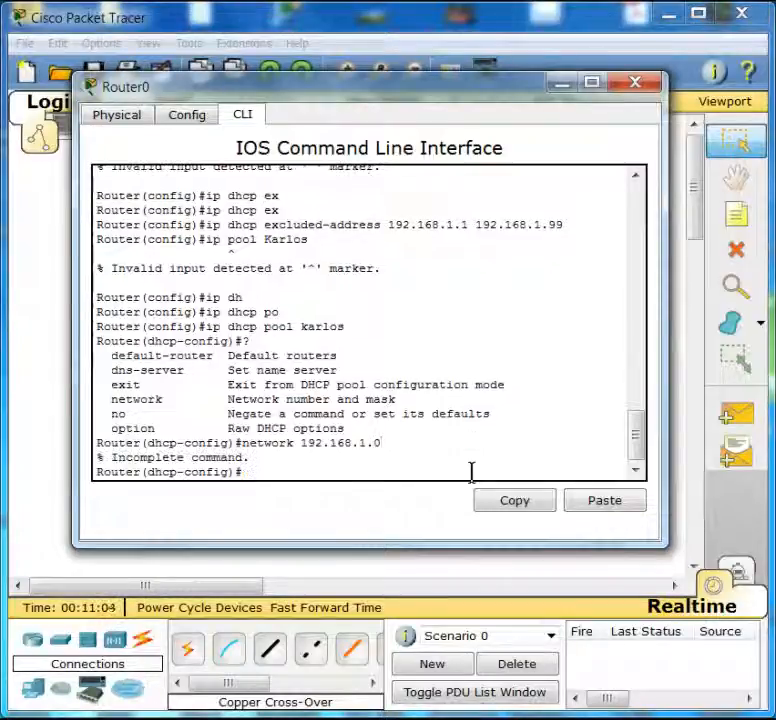
key(Up)
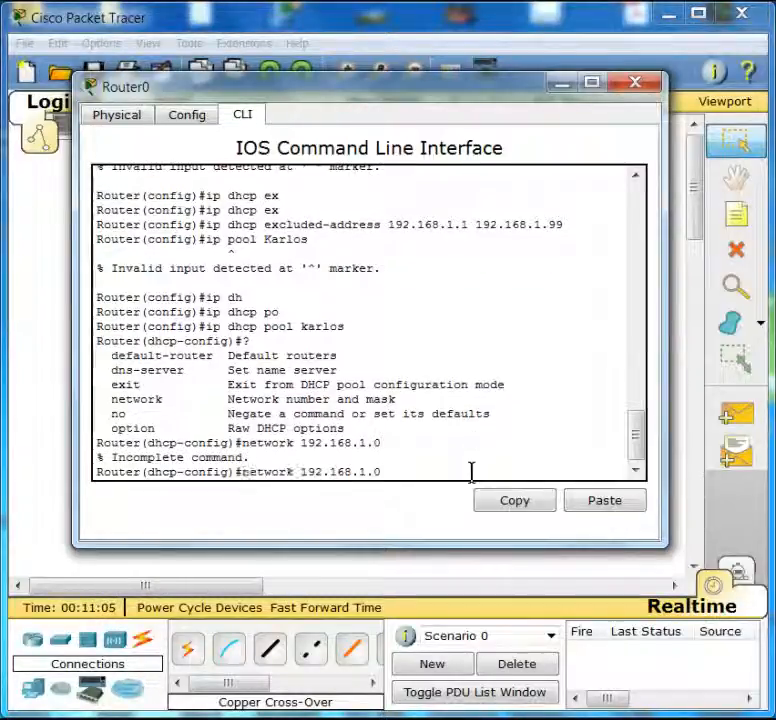
text(2)
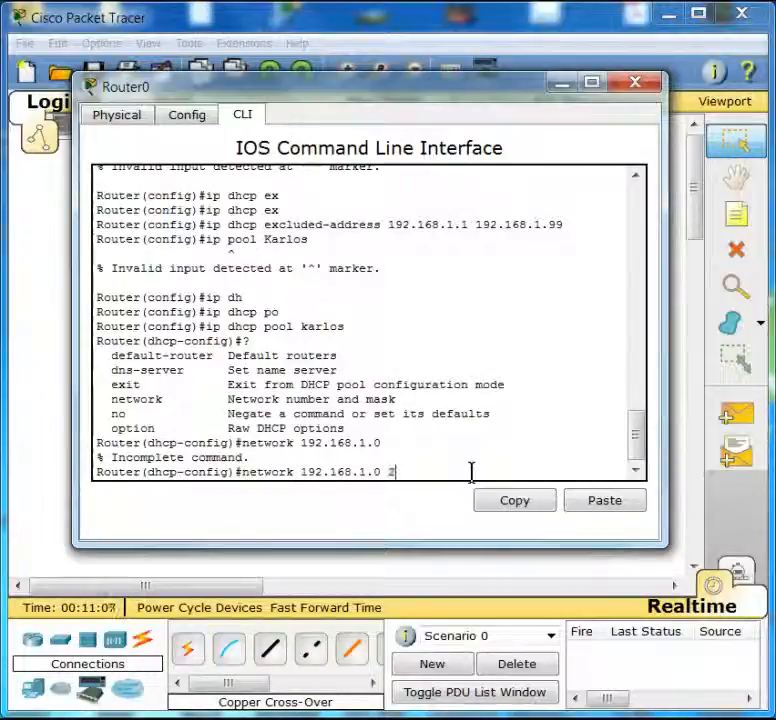
text(55.255)
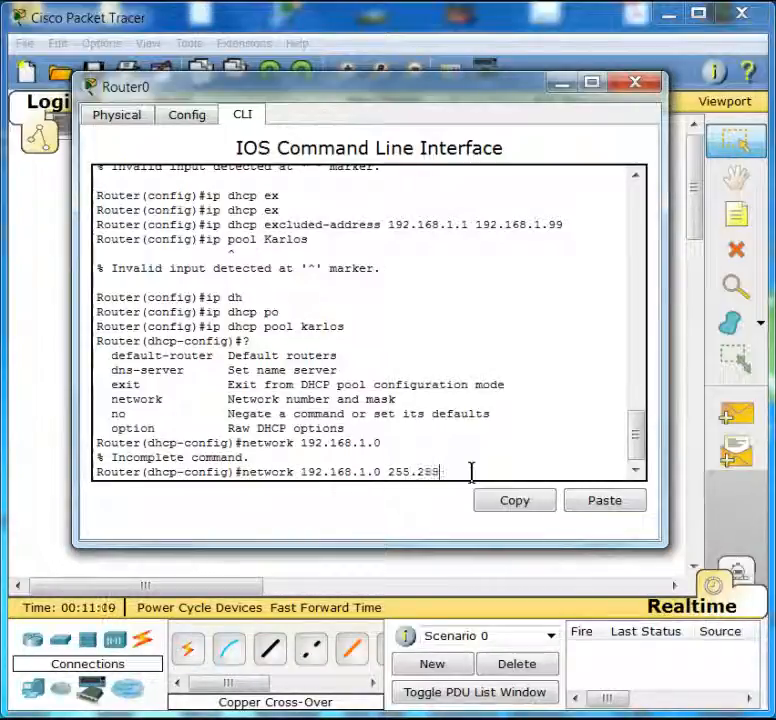
text(.255.0)
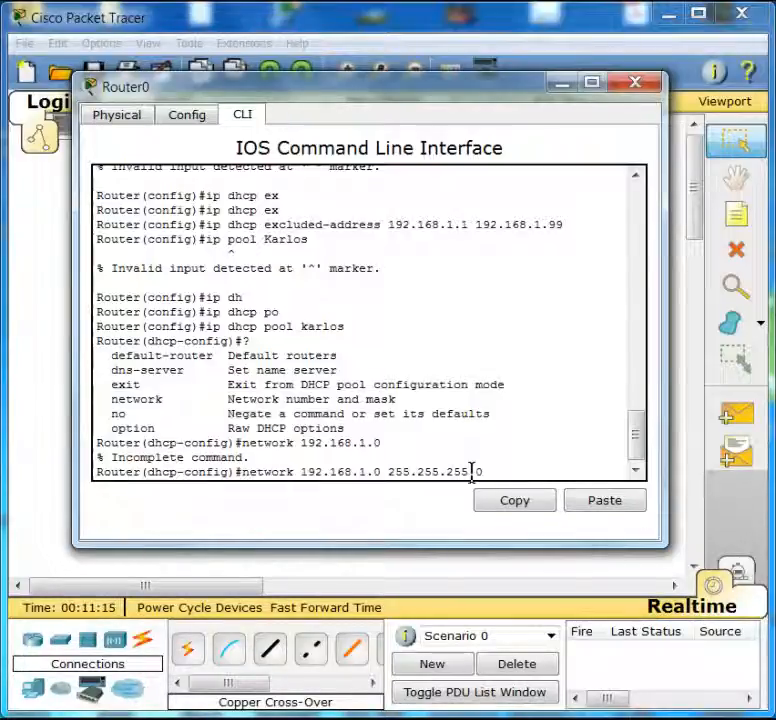
key(Return)
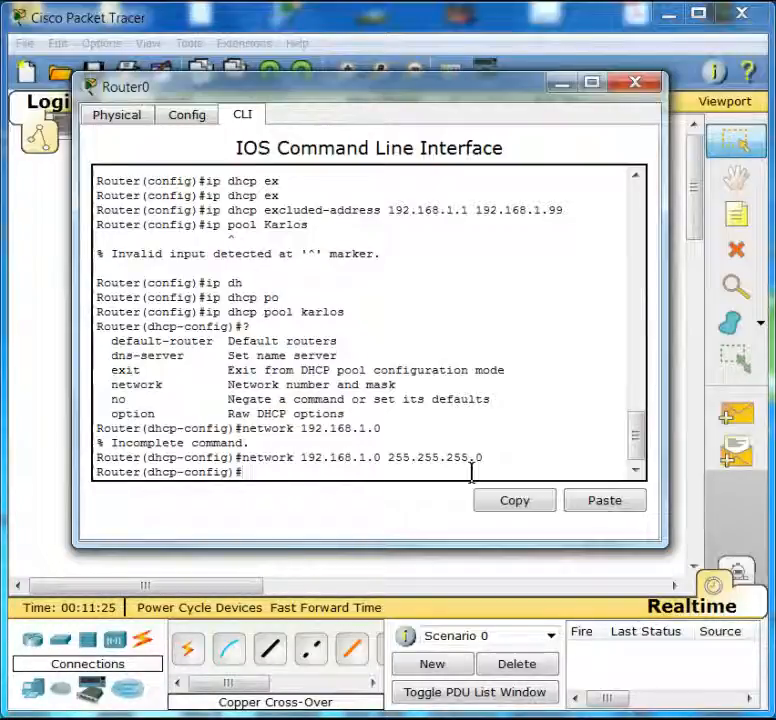
- Set the pool's DNS server to 192.168.1.1 with dns-server
text(dn)
key(Tab)
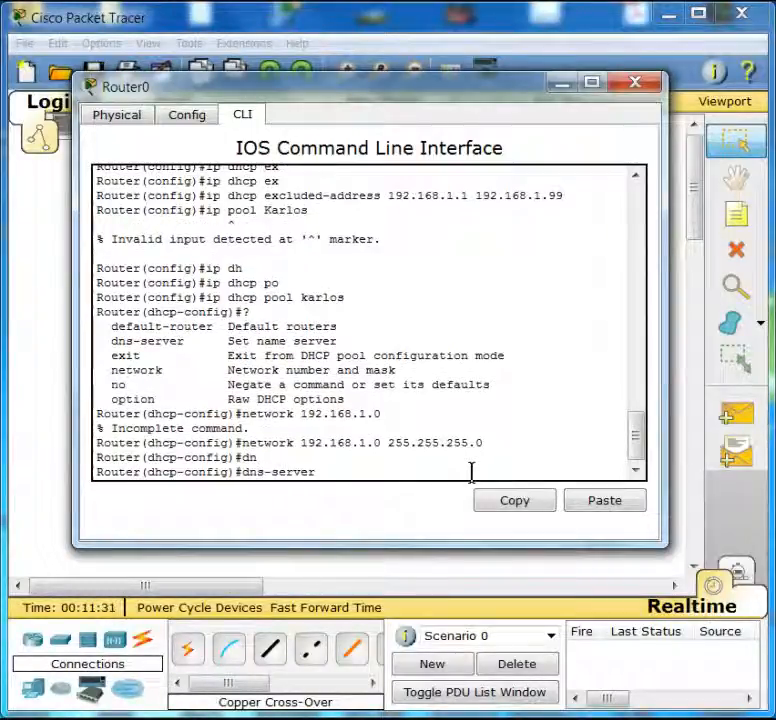
text(192.168.1.1)
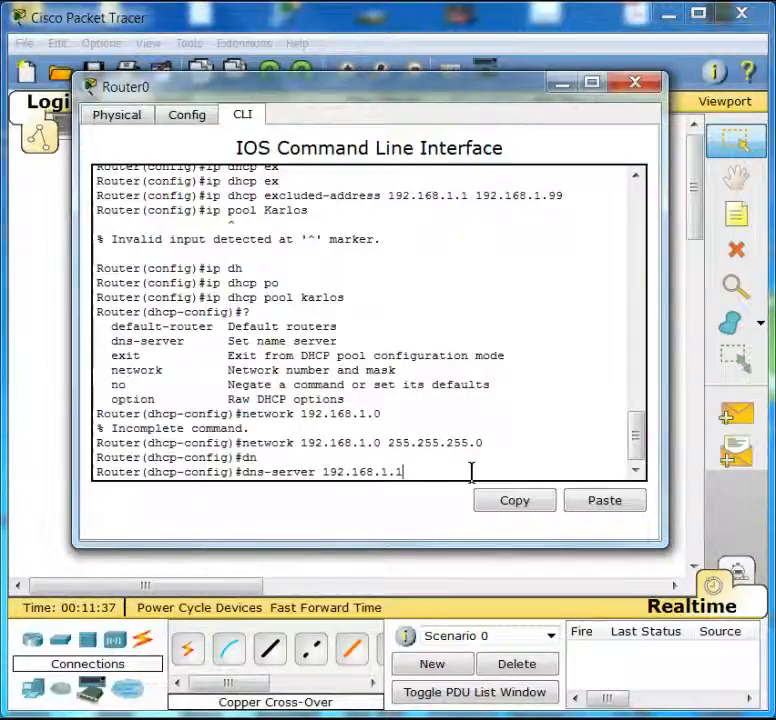
key(Return)
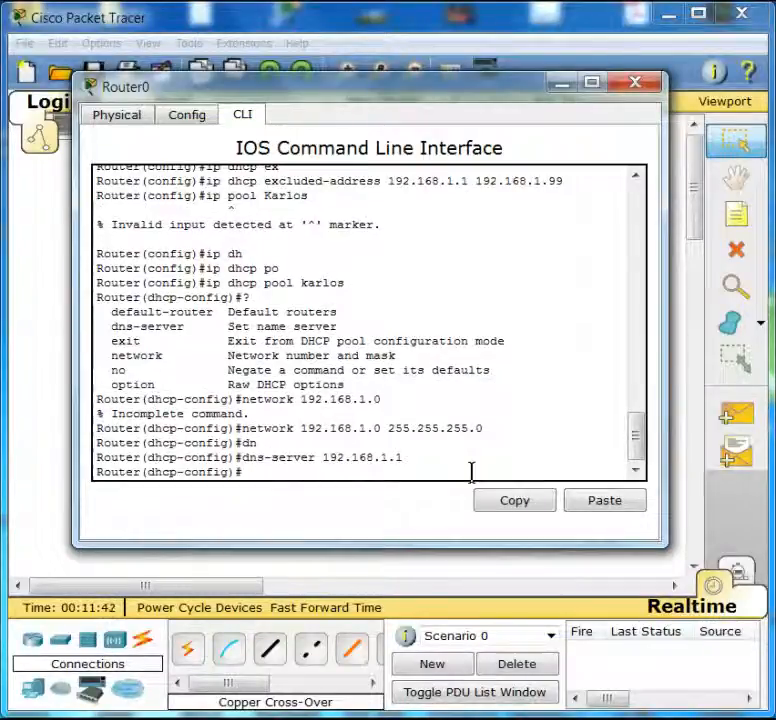
- Set the pool's default router to 192.168.1.1 with default-router
text(de)
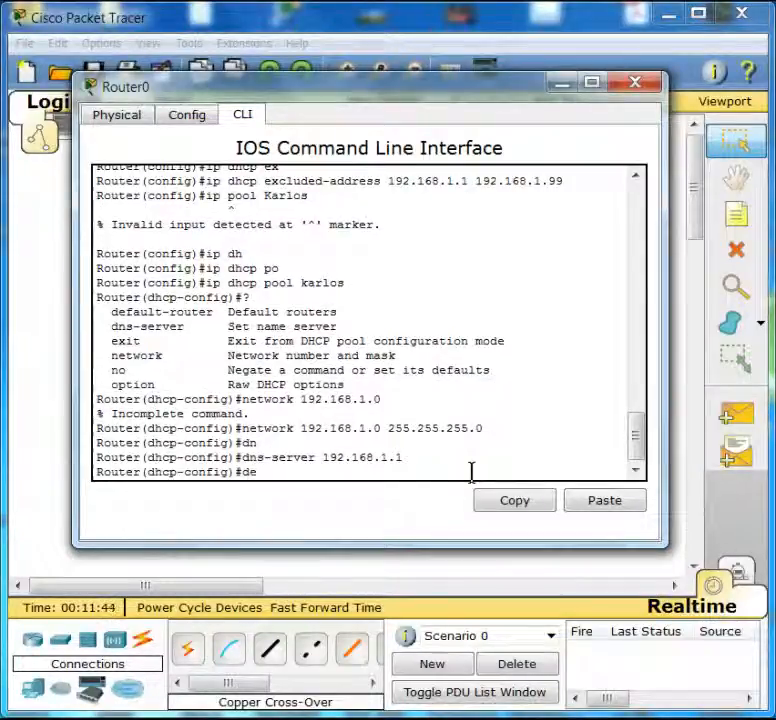
key(Tab)
text(192.1)
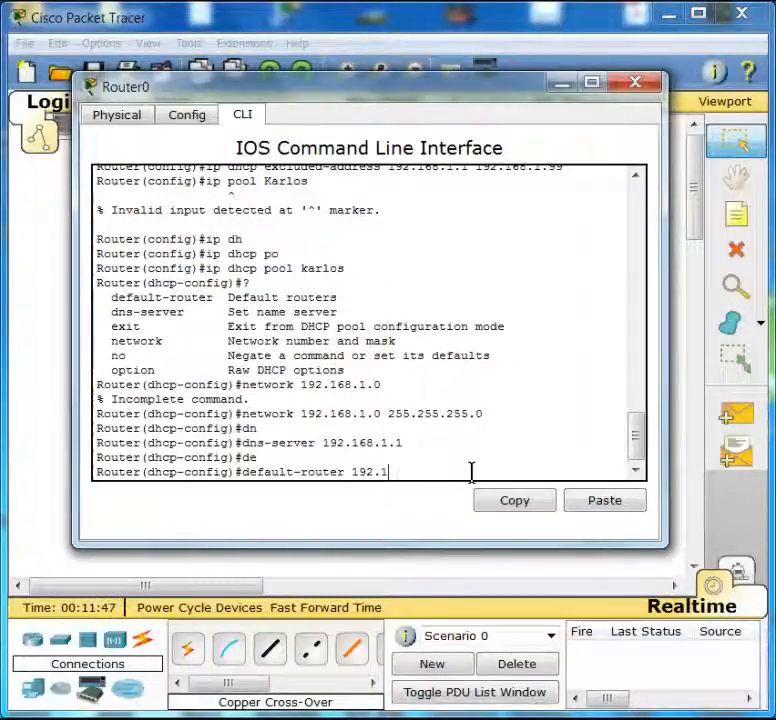
text(68.1.1)
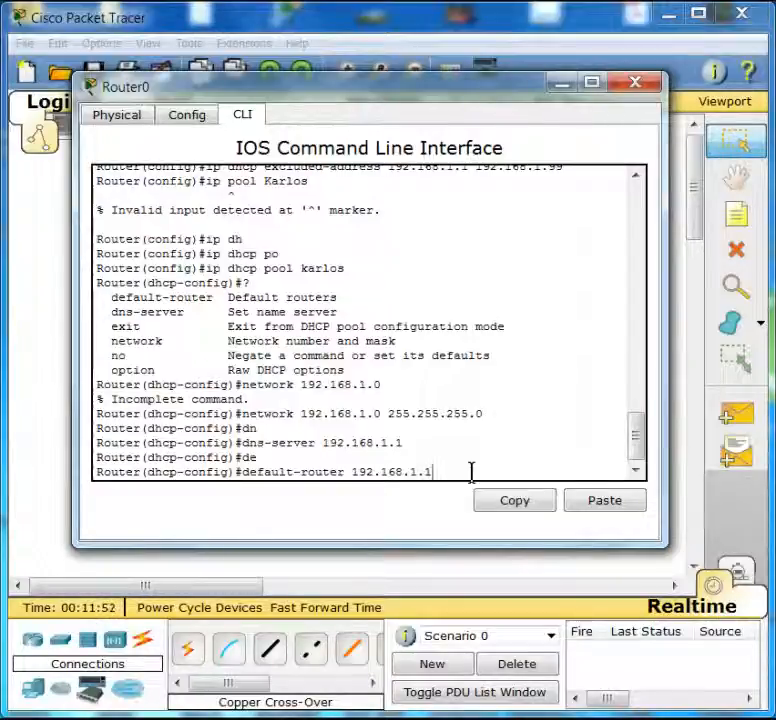
key(Return)
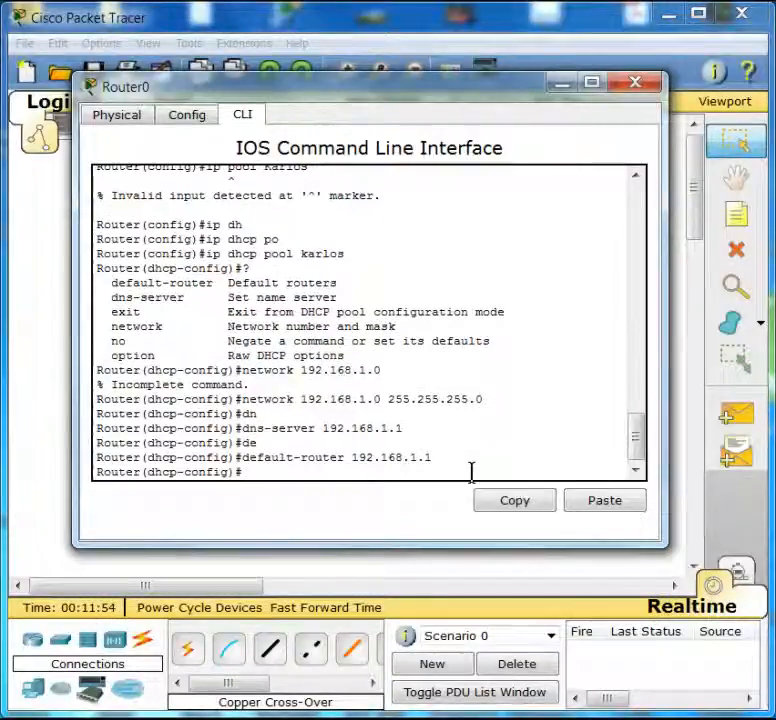
- Open PC0's IP Configuration to check its DHCP-assigned settings, then reopen Router0's command line
click(66, 269)
click(270, 468)
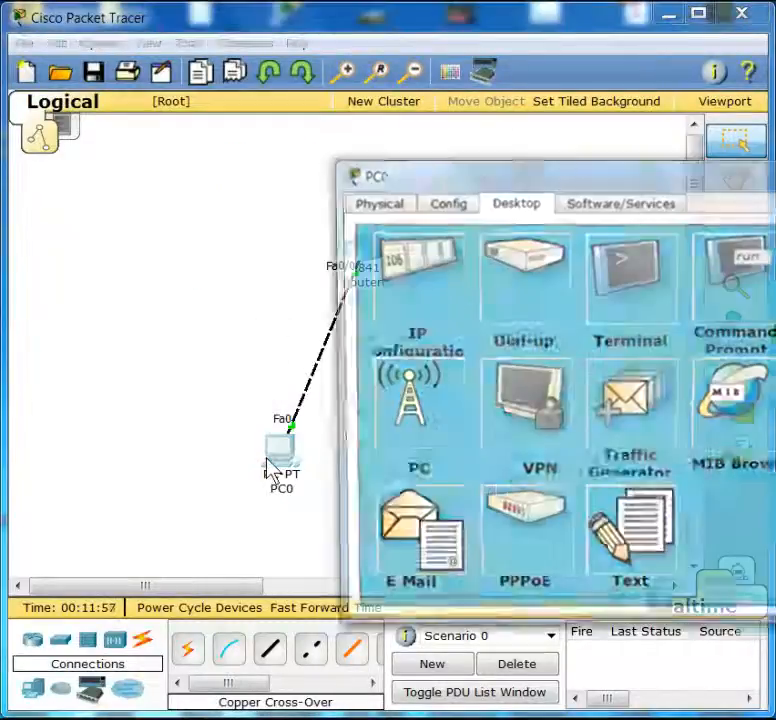
click(437, 282)
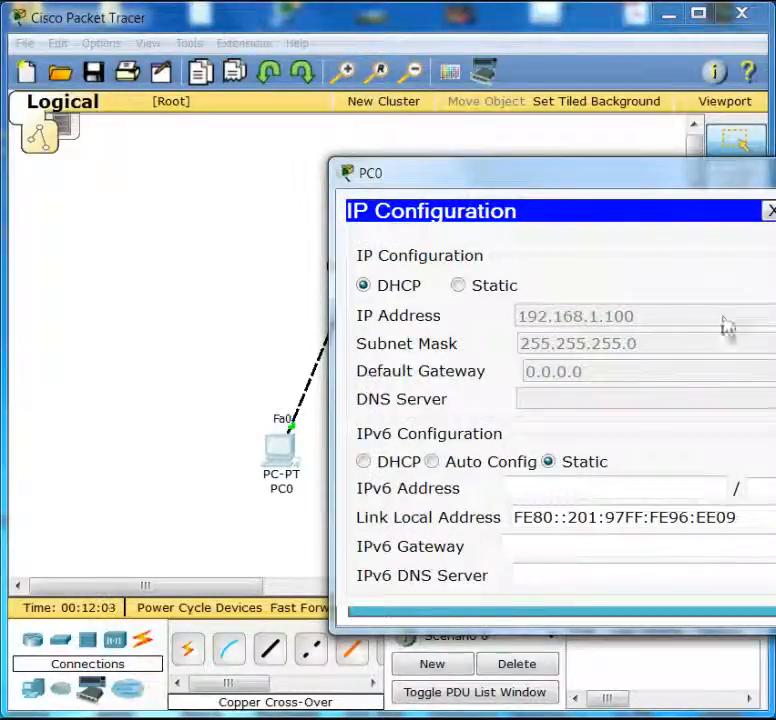
click(242, 447)
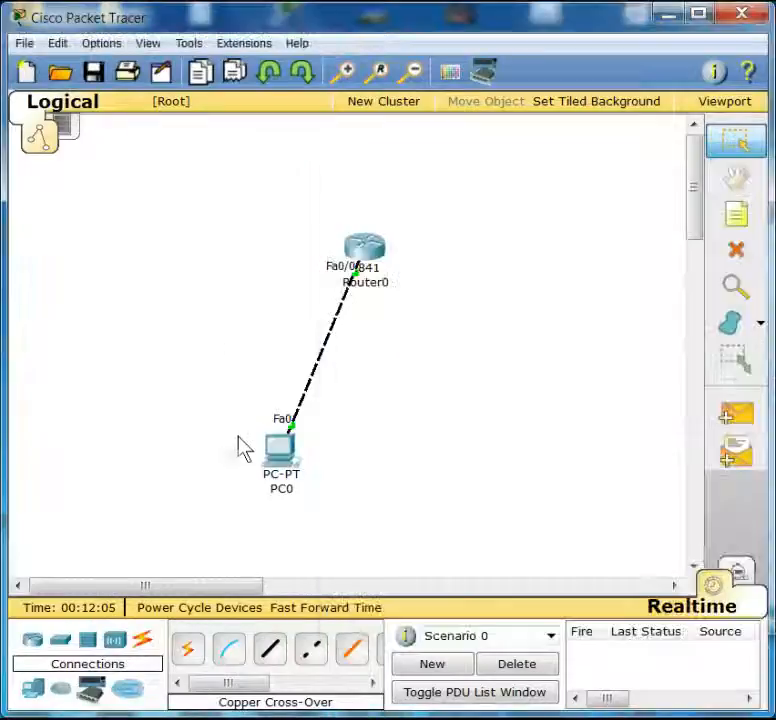
click(365, 252)
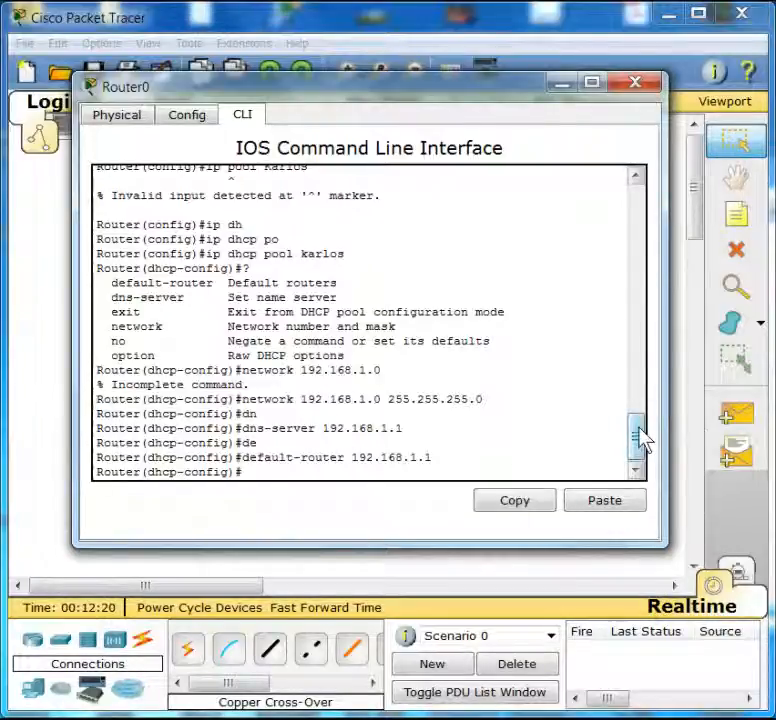
mouse_move(641, 443)
mouse_down()
mouse_move(643, 426)
mouse_move(643, 451)
mouse_up()
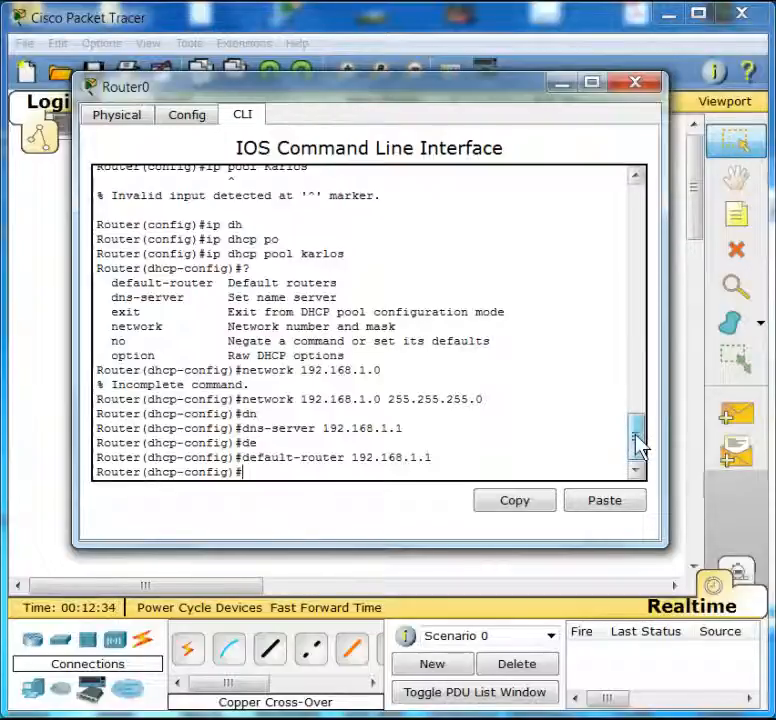
- Review the router's DHCP pool commands in the command line, then bring PC0's IP Configuration window back up
mouse_move(638, 442)
mouse_down()
mouse_move(639, 428)
mouse_move(636, 438)
mouse_up()
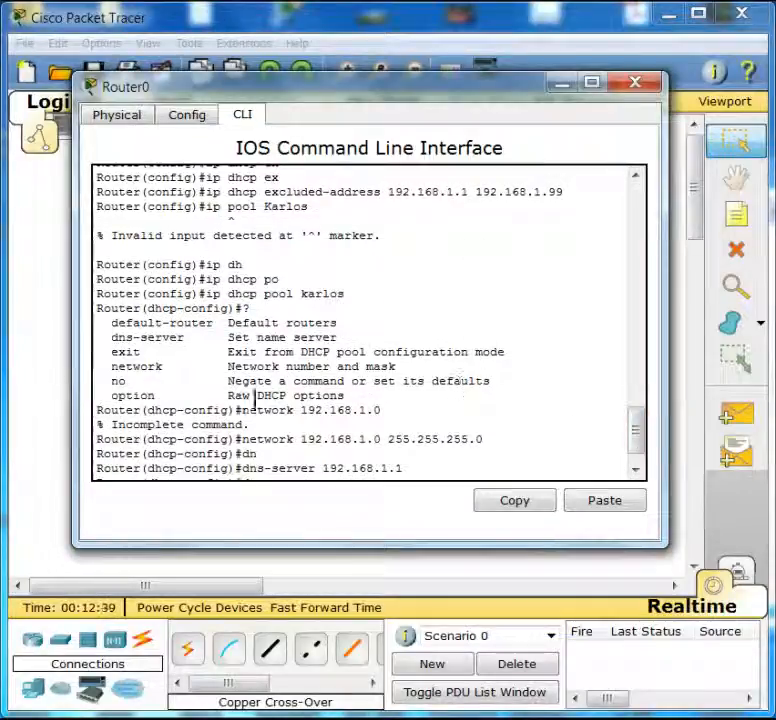
click(44, 389)
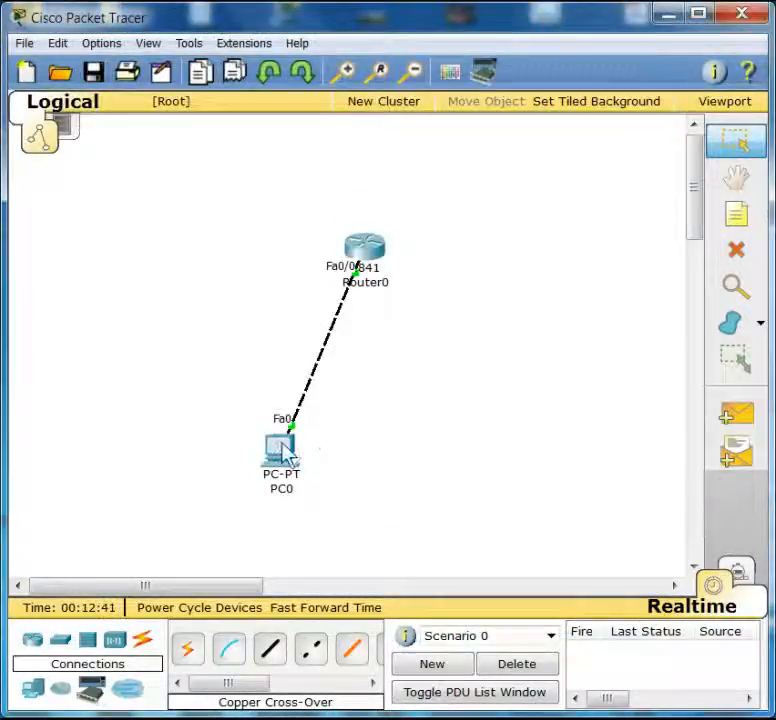
click(281, 450)
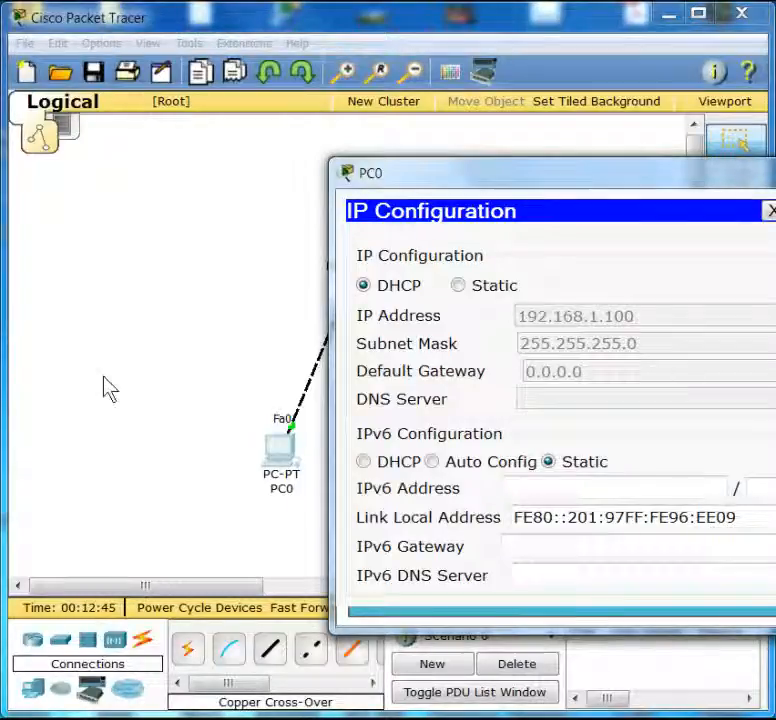
click(189, 395)
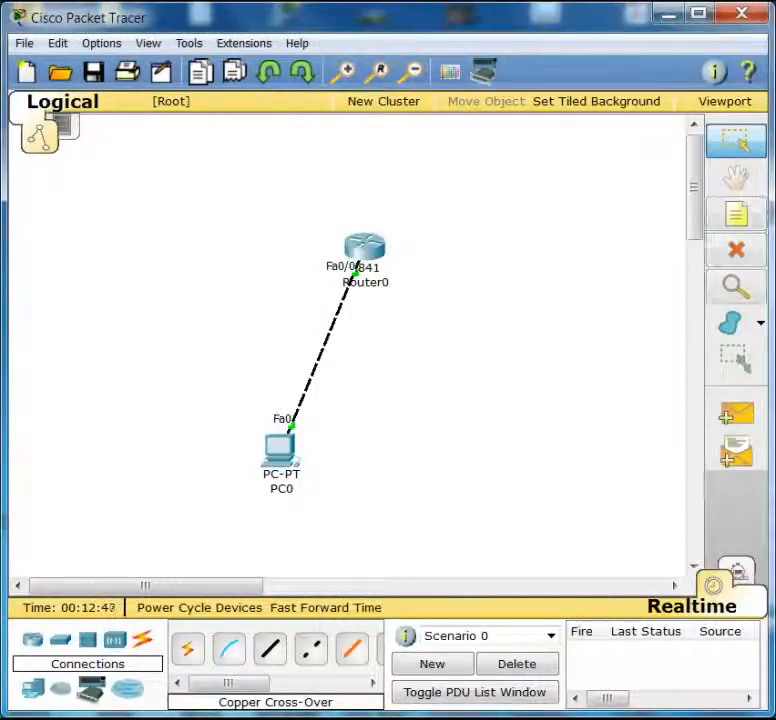
key(alt+Tab)
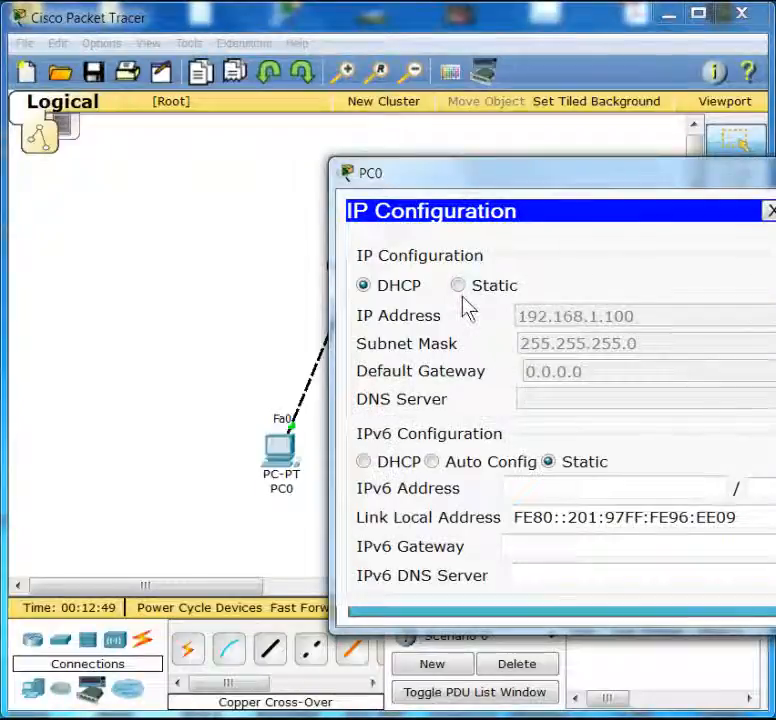
- Switch PC0's IP configuration to Static and back to DHCP to request a new DHCP lease
click(459, 290)
click(393, 291)
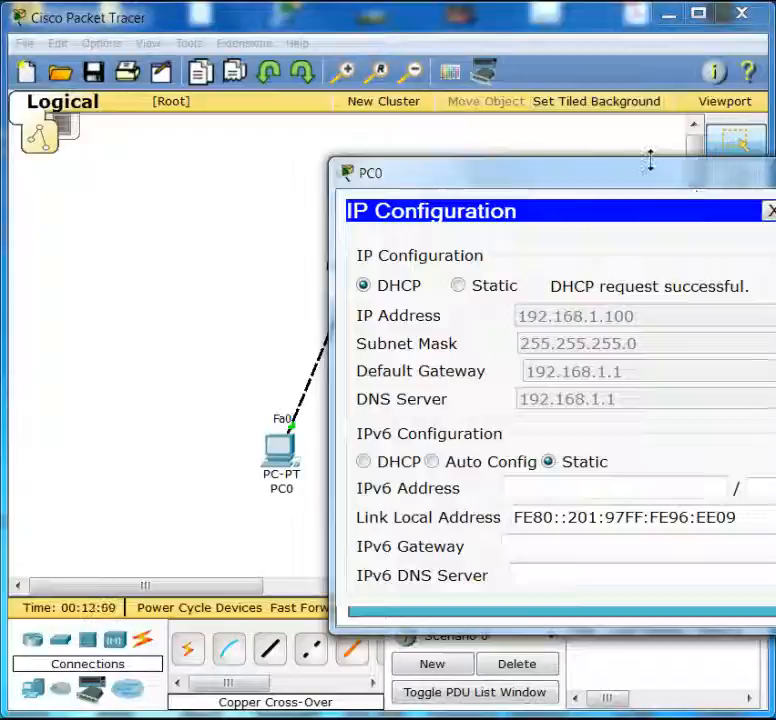
drag(655, 178, 384, 78)
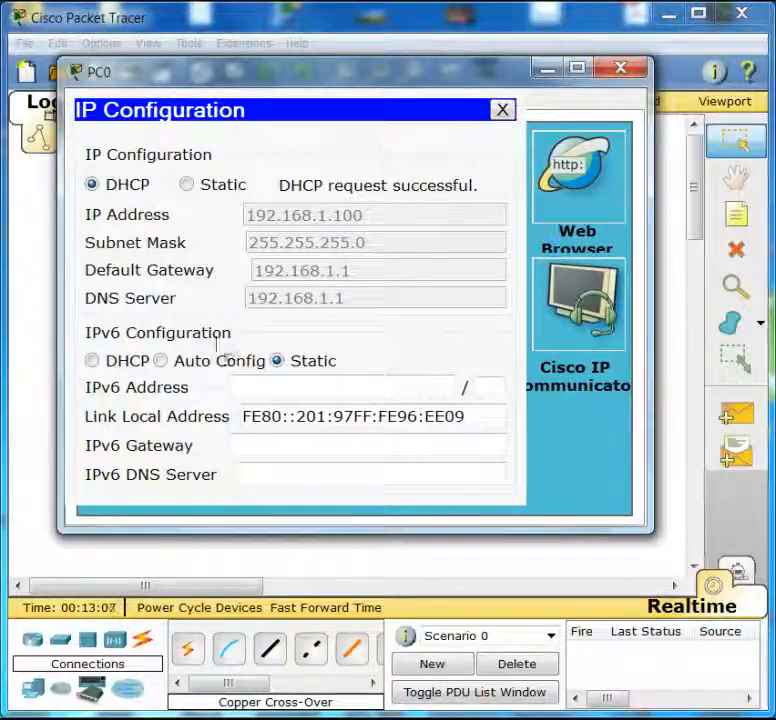
drag(337, 86, 400, 180)
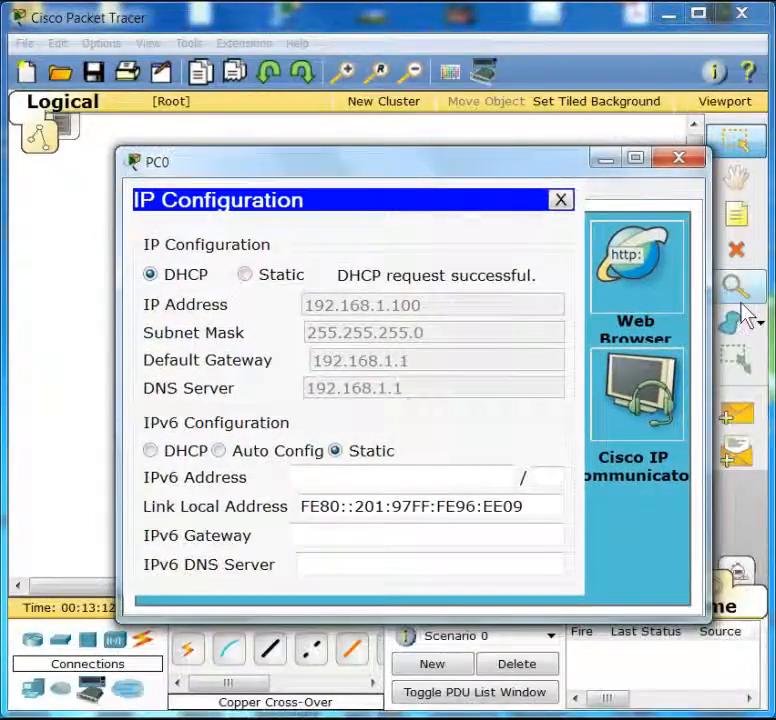